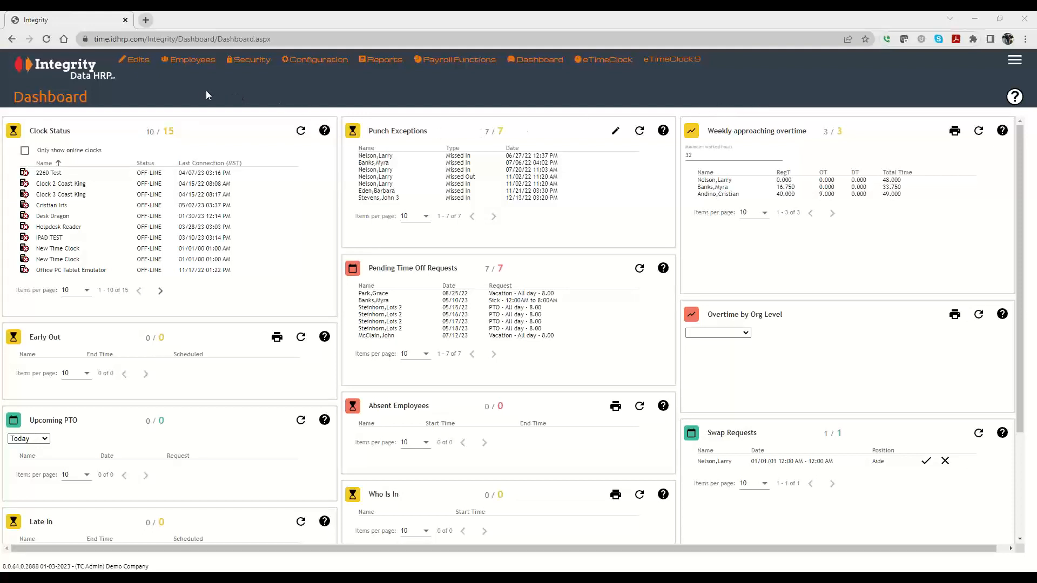
Go to Employees > Employee Details and start adding a new company member.
mouse_move(191, 66)
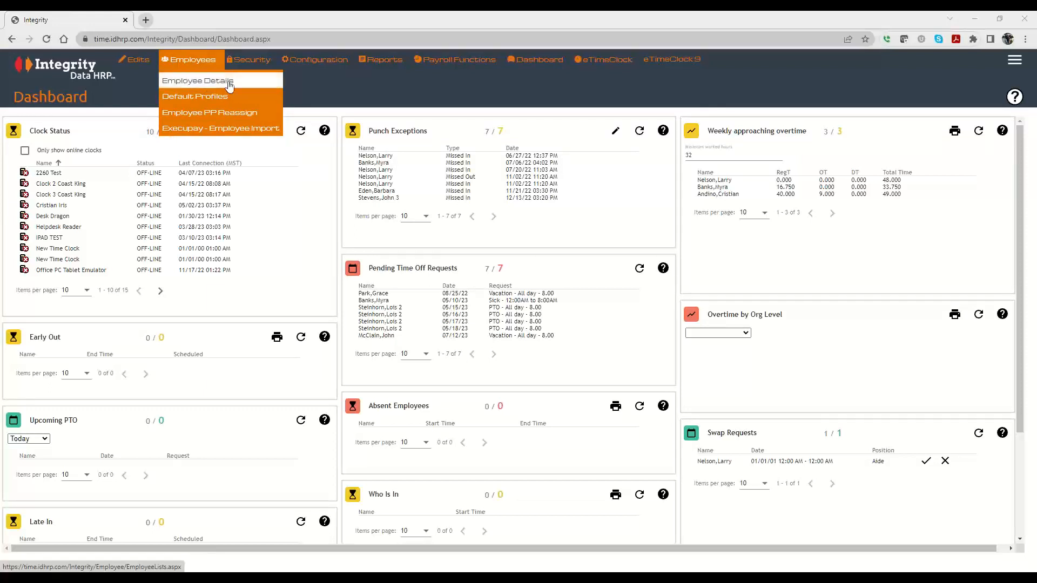
left_click(210, 85)
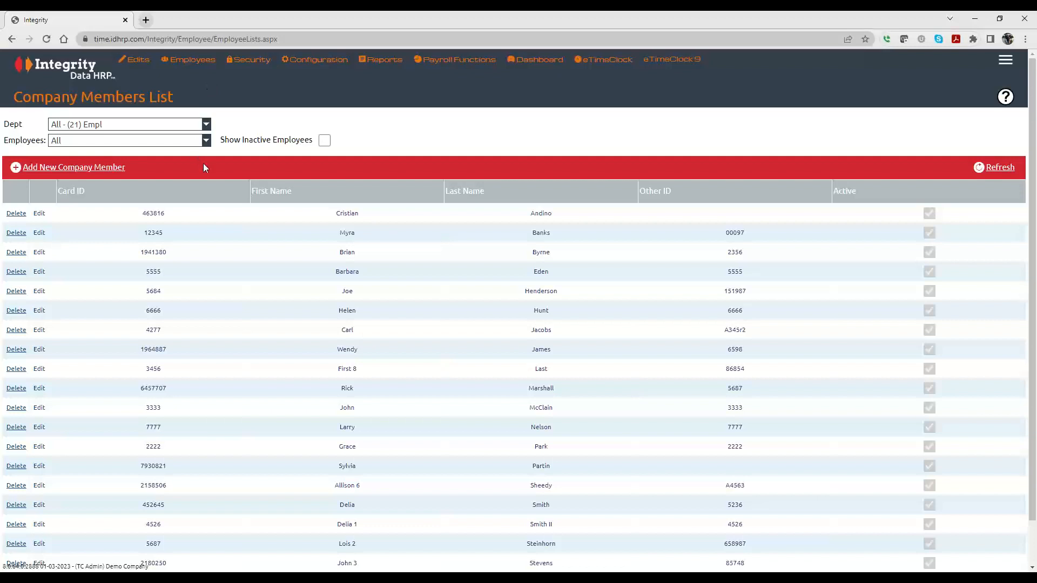
left_click(86, 168)
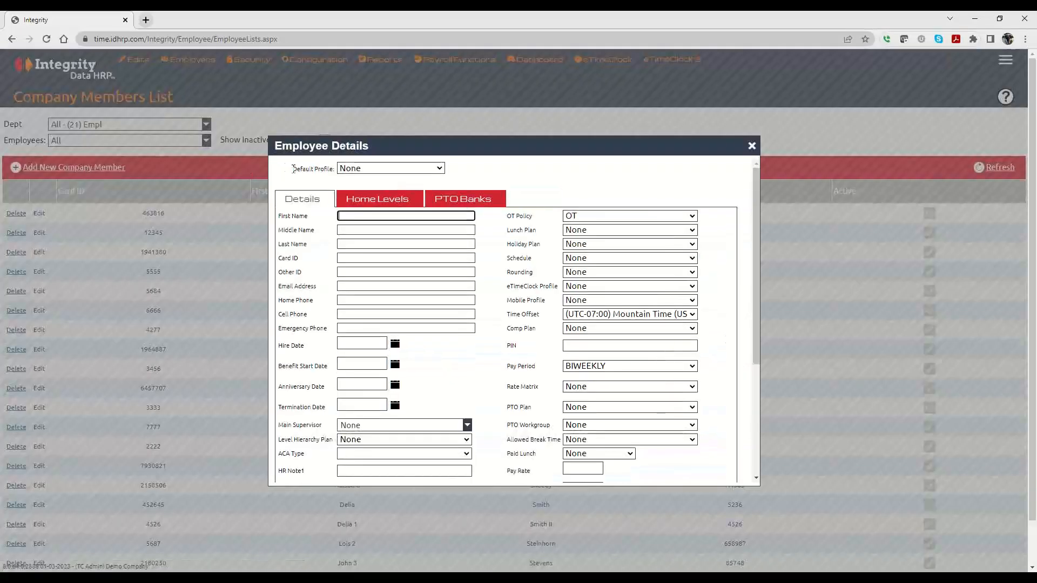
Check the Default Profile choices, leaving it at None.
left_click_drag(293, 168, 335, 168)
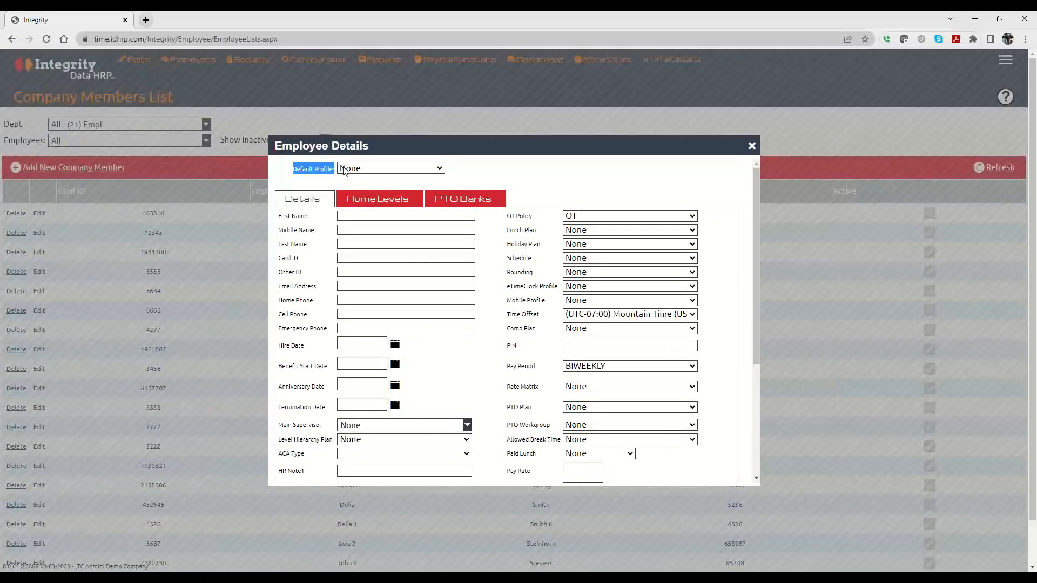
left_click(392, 169)
left_click(488, 172)
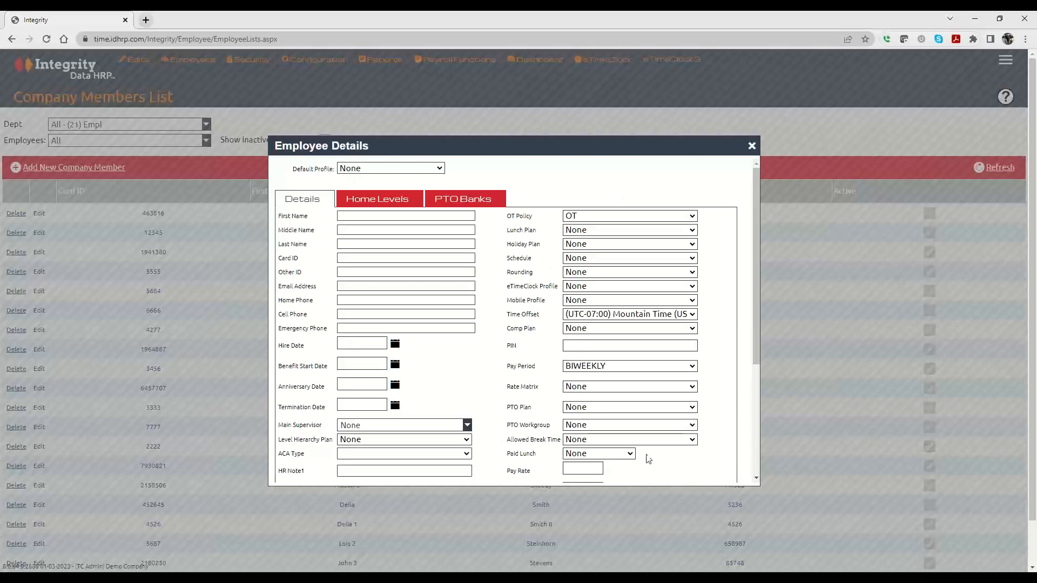
Review the holiday and lunch plan options unchanged, then reopen the Default Profile list.
left_click(632, 274)
left_click(625, 247)
left_click(624, 241)
left_click(624, 233)
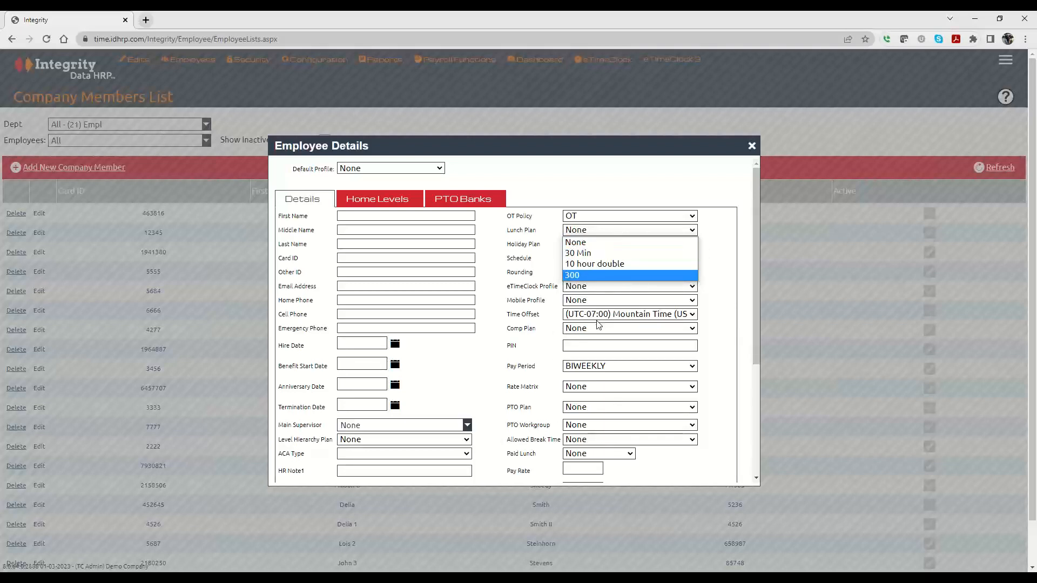
left_click(508, 335)
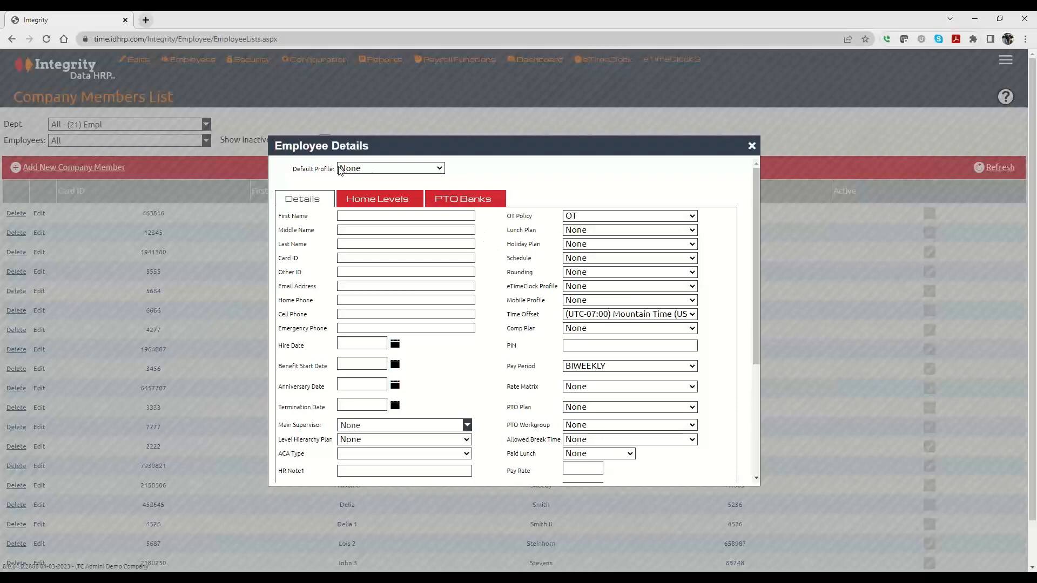
left_click(361, 169)
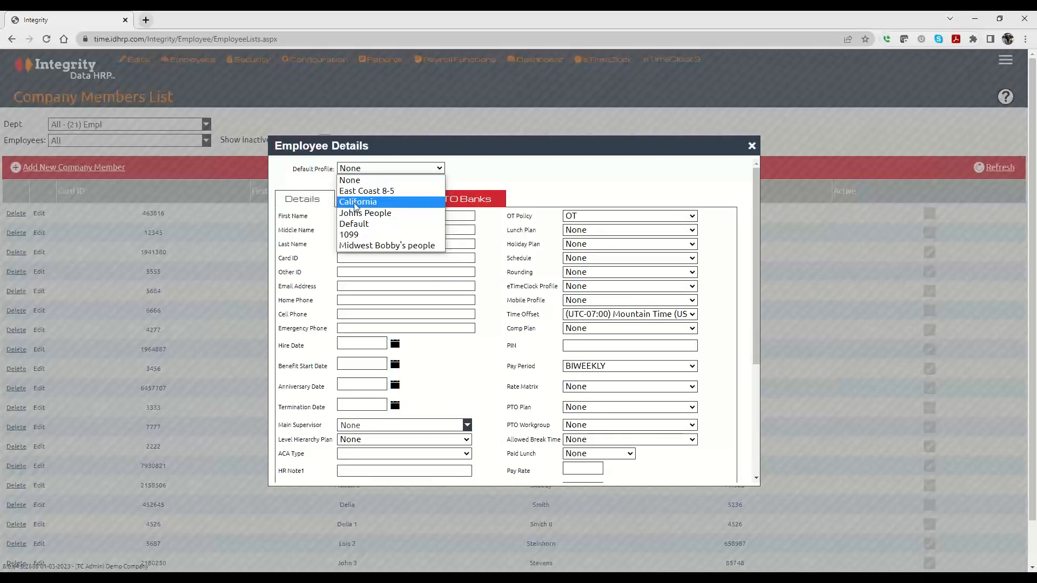
Apply the Midwest profile to fill in Full Time holidays, Central Time and YP PTO.
left_click(367, 246)
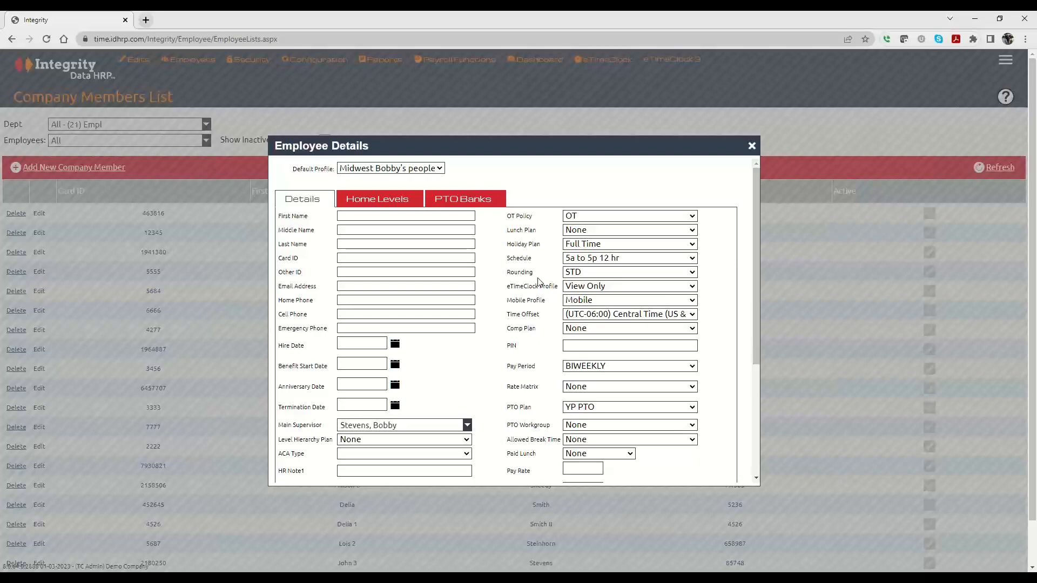
scroll(539, 281, "down", 3)
scroll(538, 281, "up", 3)
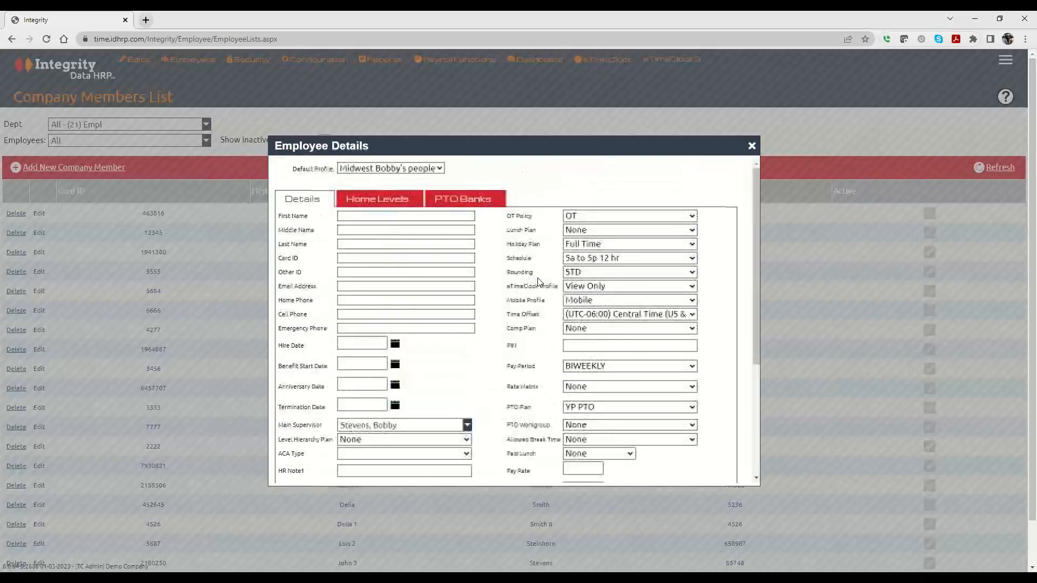
Enter the placeholder name First, MI, Last in the name fields.
left_click(354, 216)
type("F")
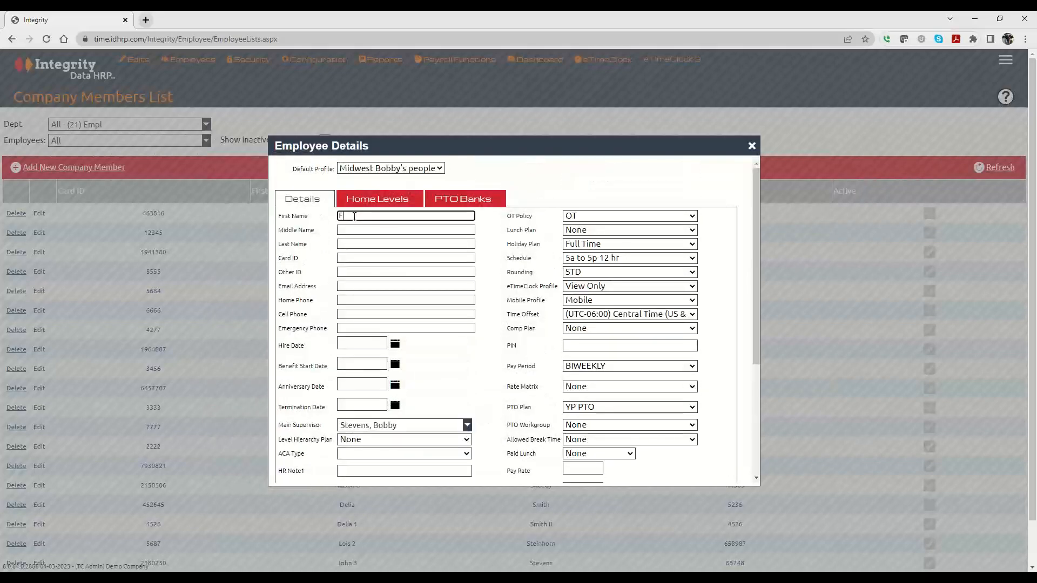
type("irst")
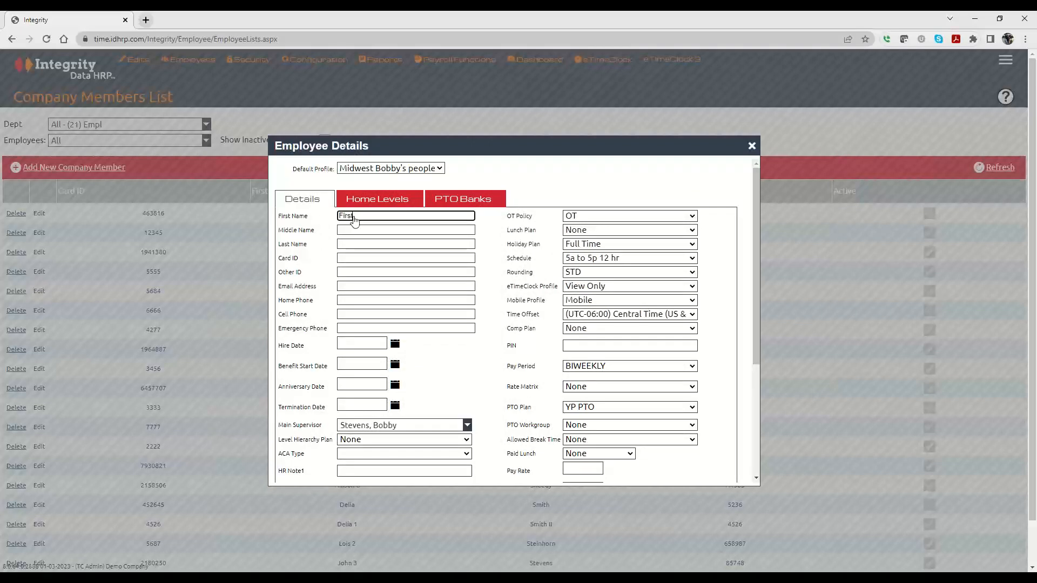
left_click(346, 227)
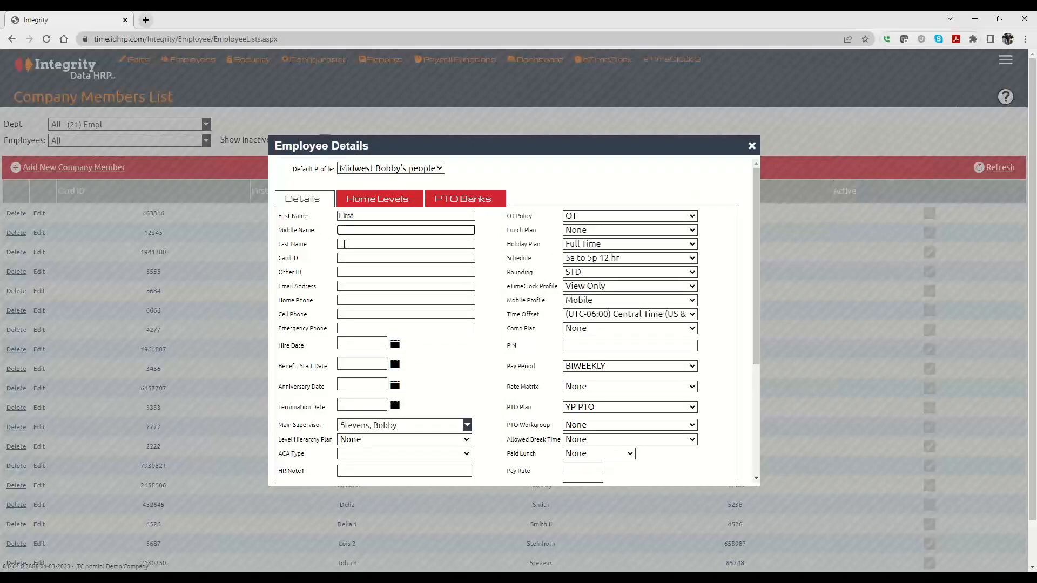
type("MI")
left_click(344, 246)
type("Last")
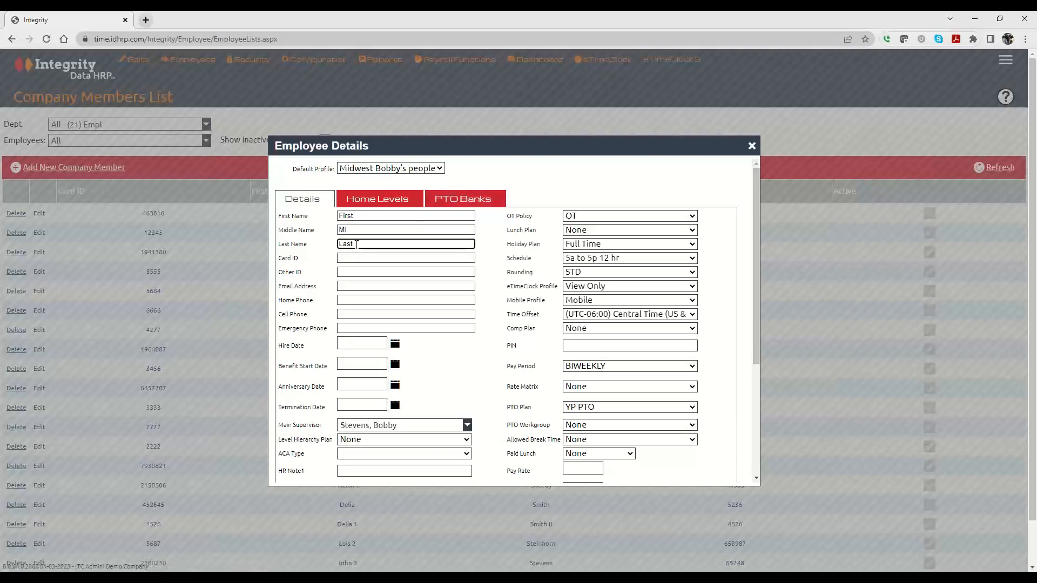
left_click(347, 258)
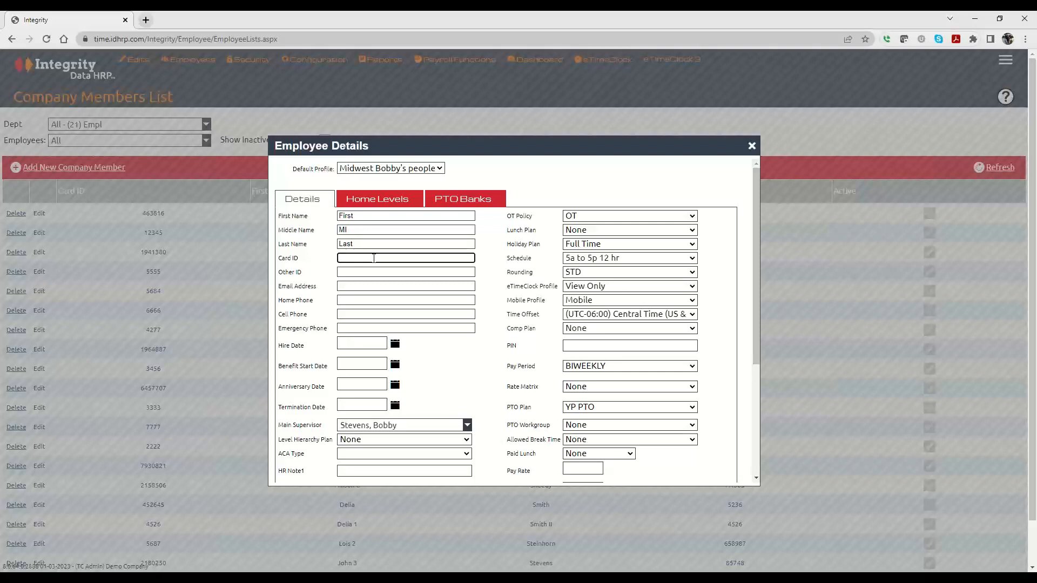
key("Tab")
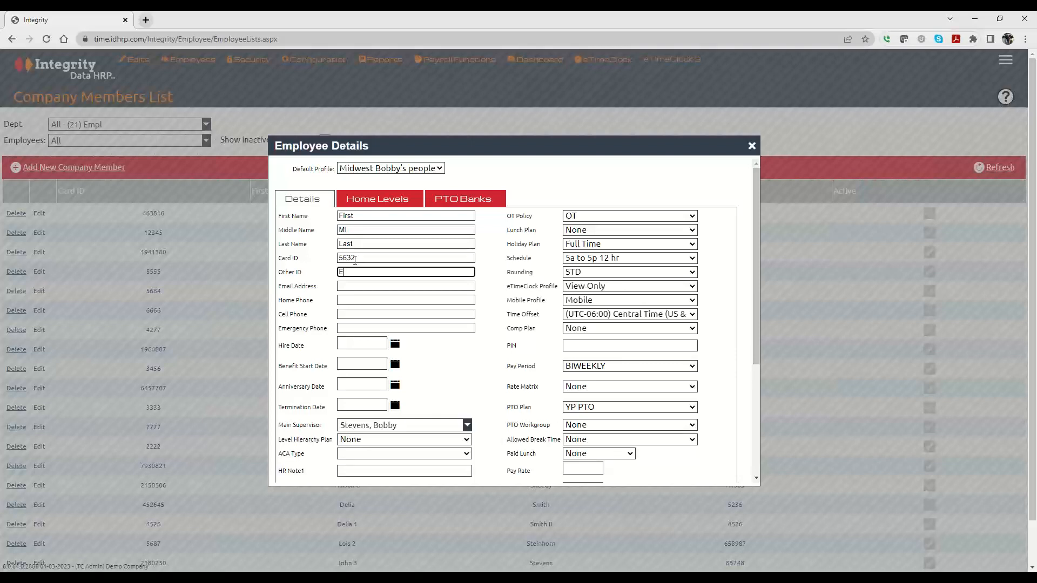
type("Ej7465")
left_click(352, 287)
left_click(351, 300)
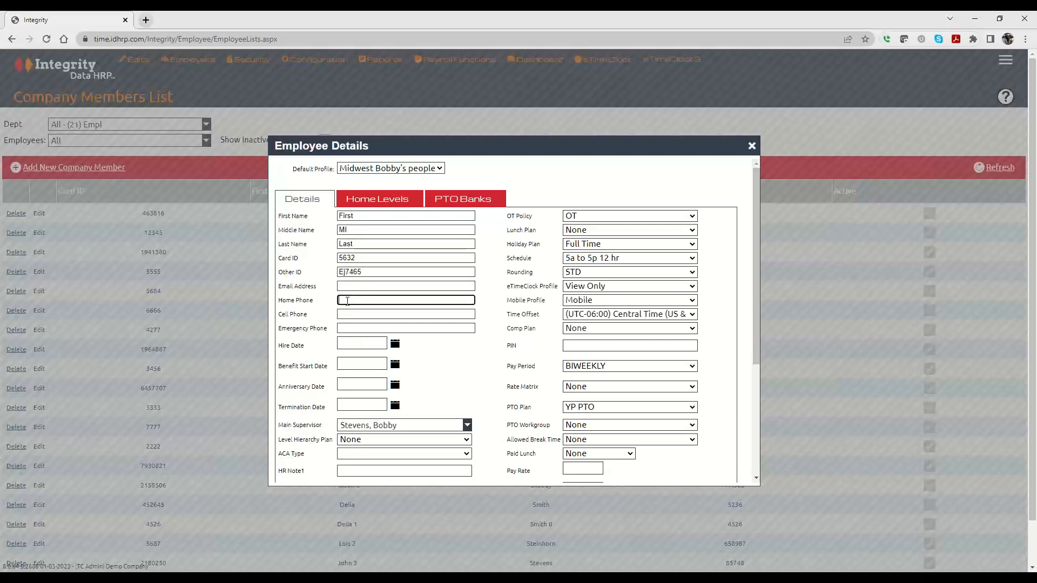
left_click(350, 314)
left_click(348, 329)
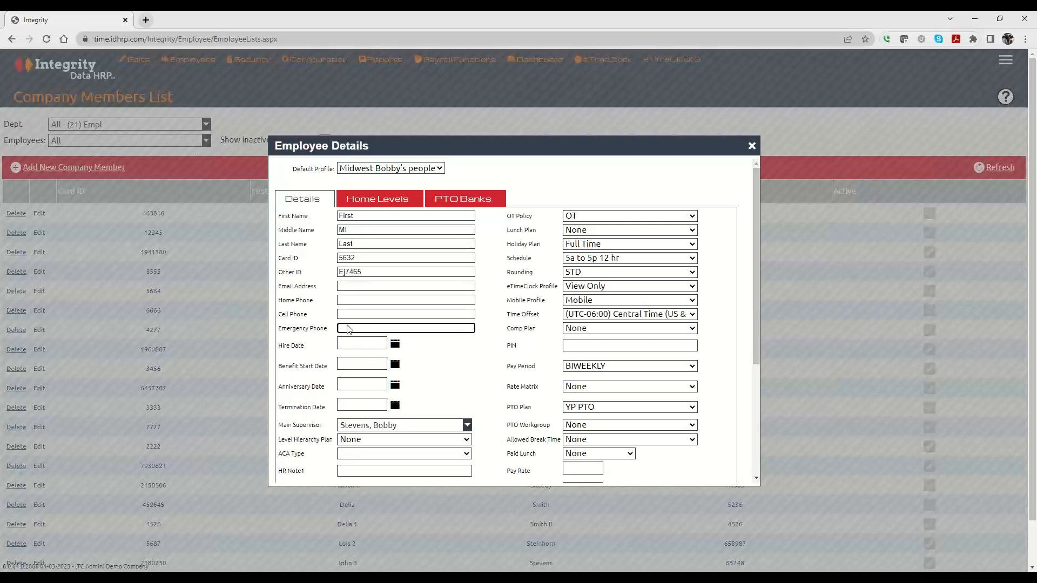
left_click(367, 286)
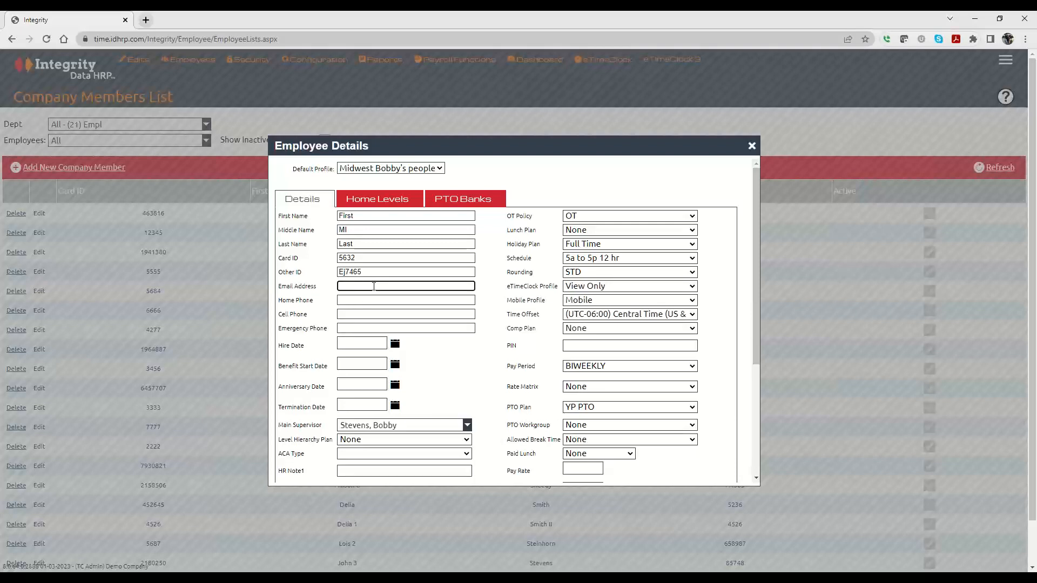
left_click(630, 290)
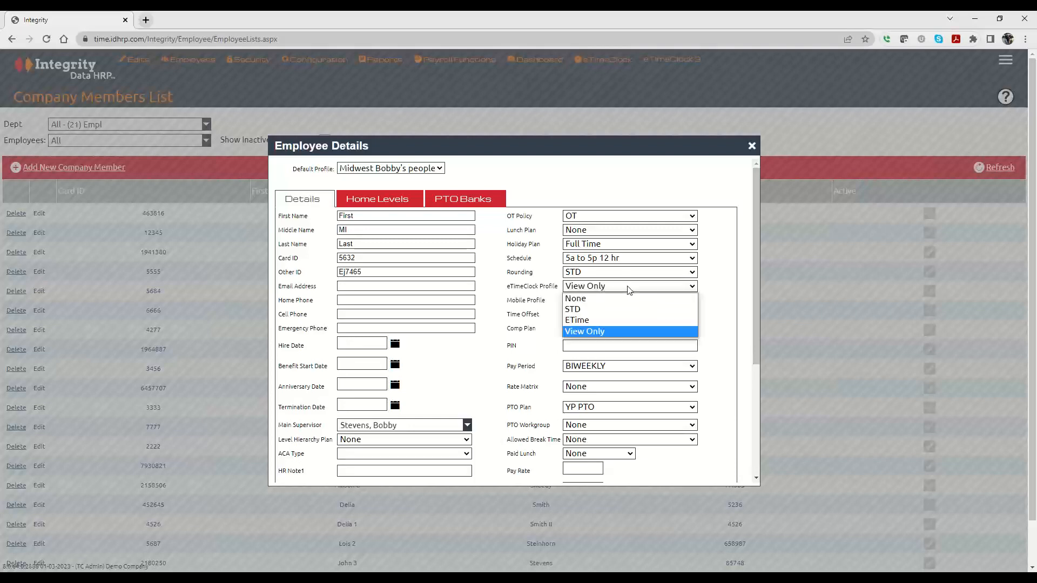
left_click(630, 291)
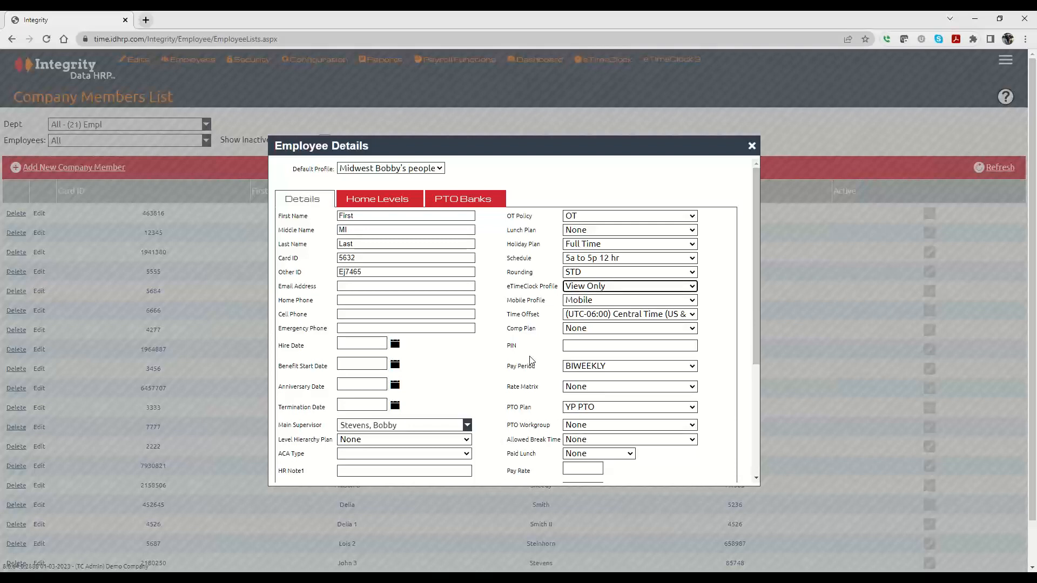
left_click(351, 287)
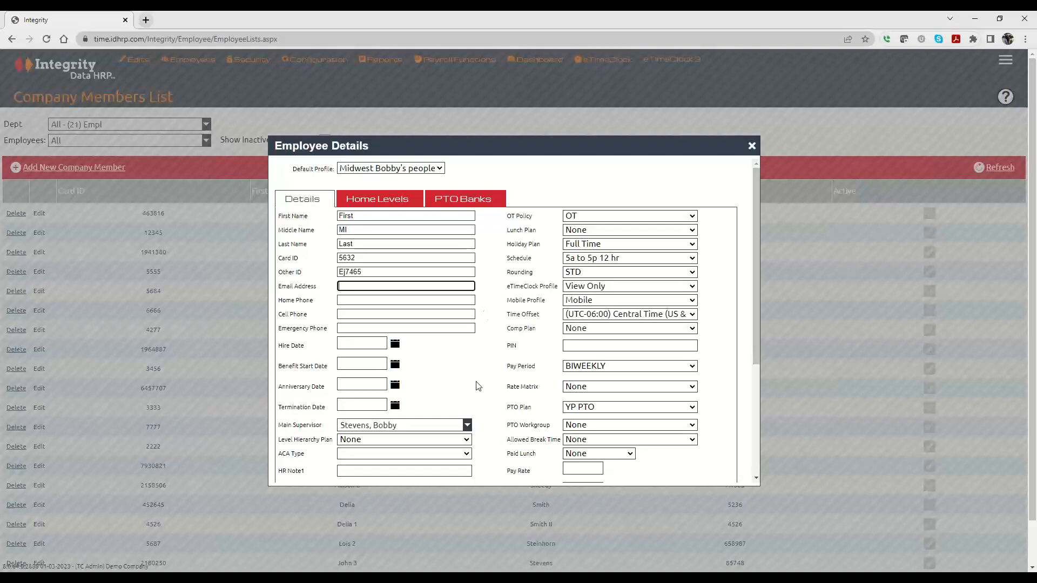
Pick 05/15/2023 as the hire date from the calendar.
left_click(395, 345)
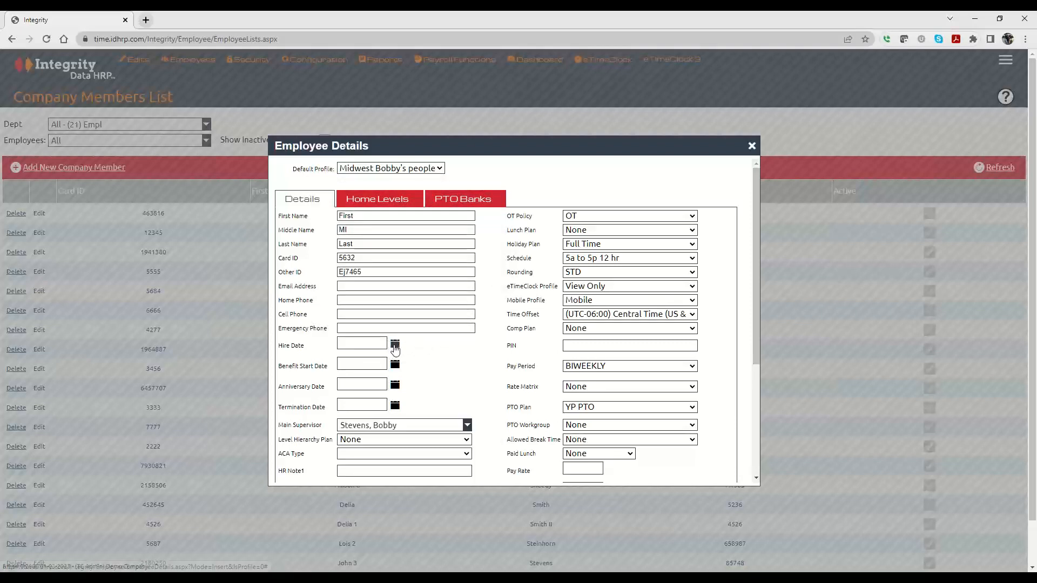
left_click(373, 262)
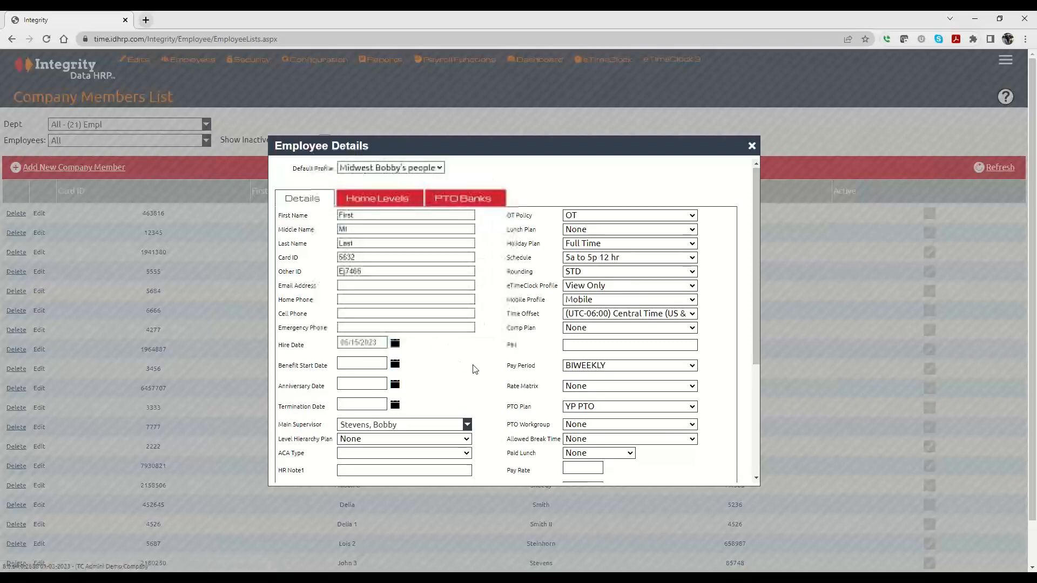
scroll(474, 369, "down", 2)
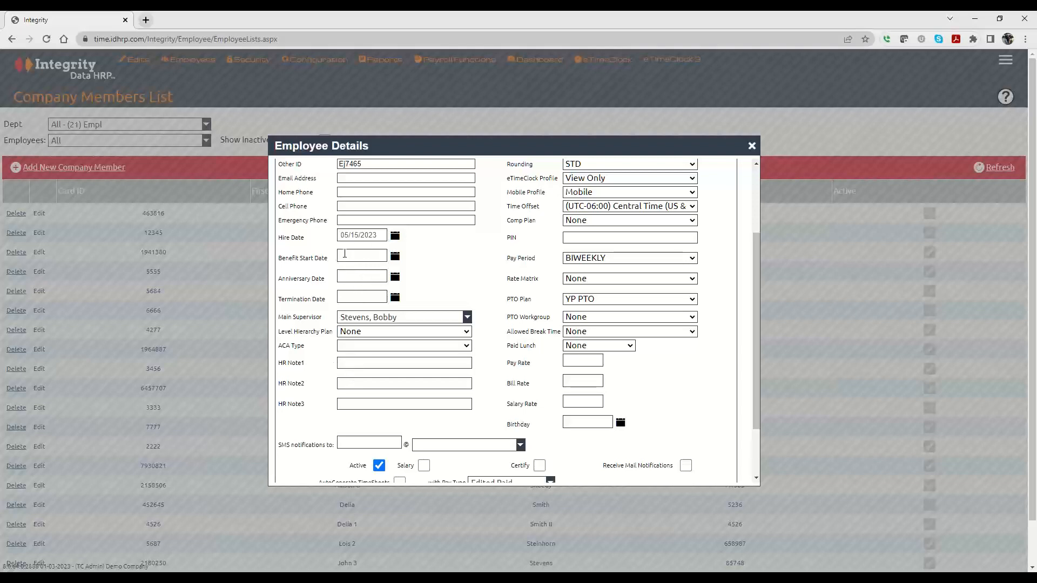
Set the benefit start date to 06/15/2023 using the calendar.
left_click(345, 254)
left_click(396, 259)
scroll(459, 178, "up", 2)
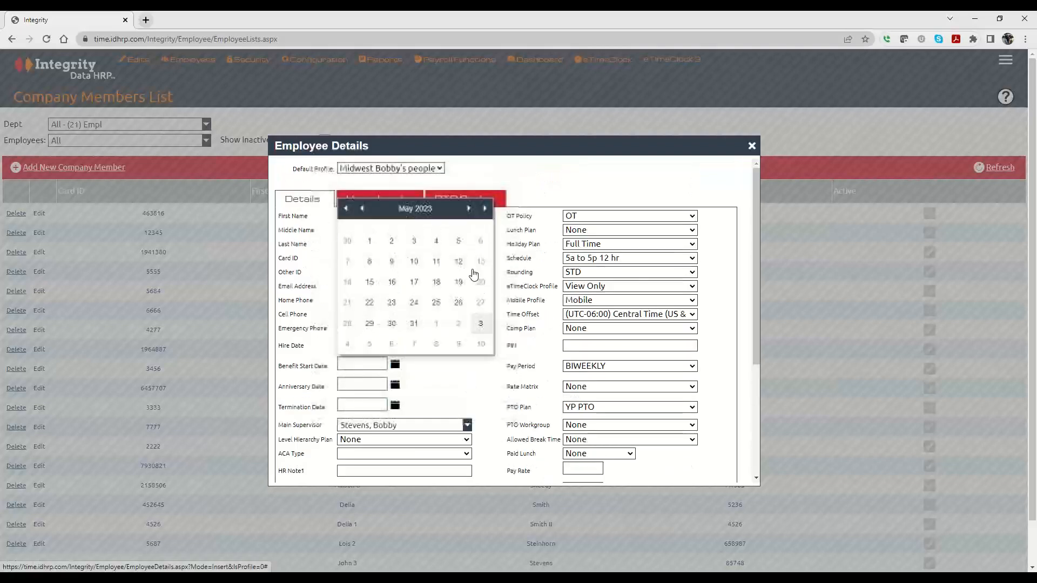
left_click(469, 210)
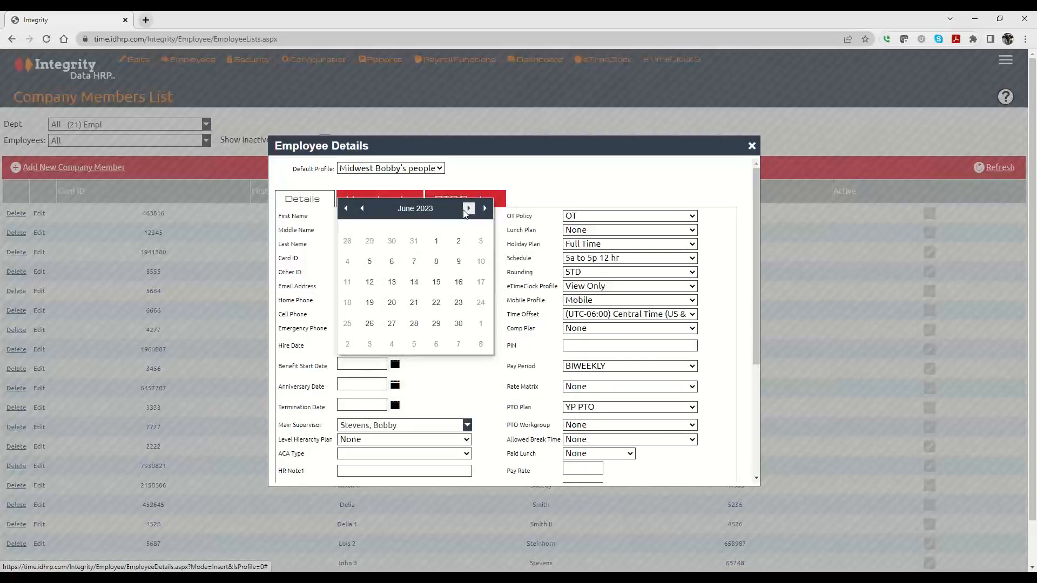
left_click(438, 282)
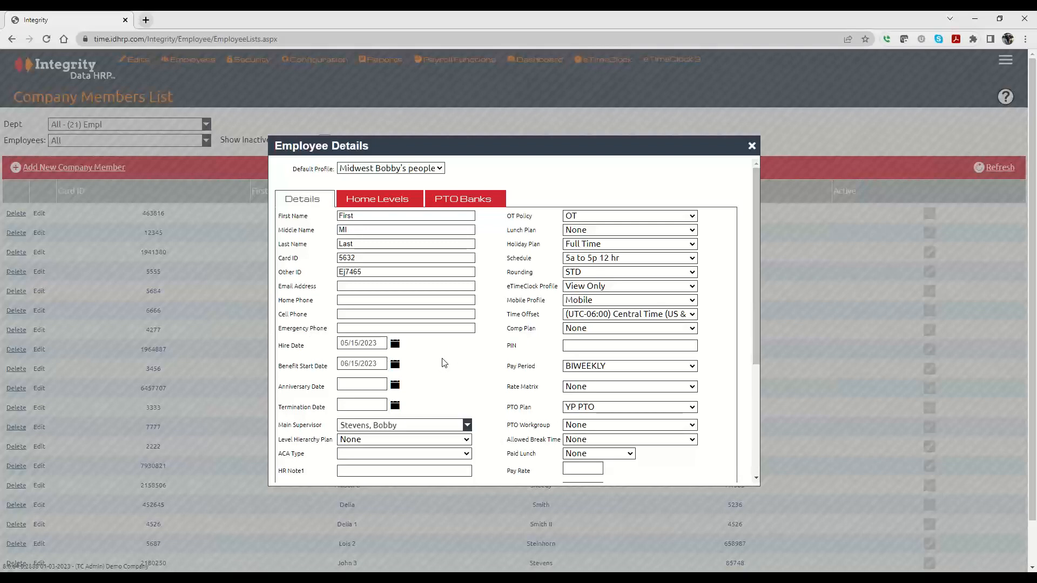
left_click(350, 387)
scroll(445, 373, "down", 3)
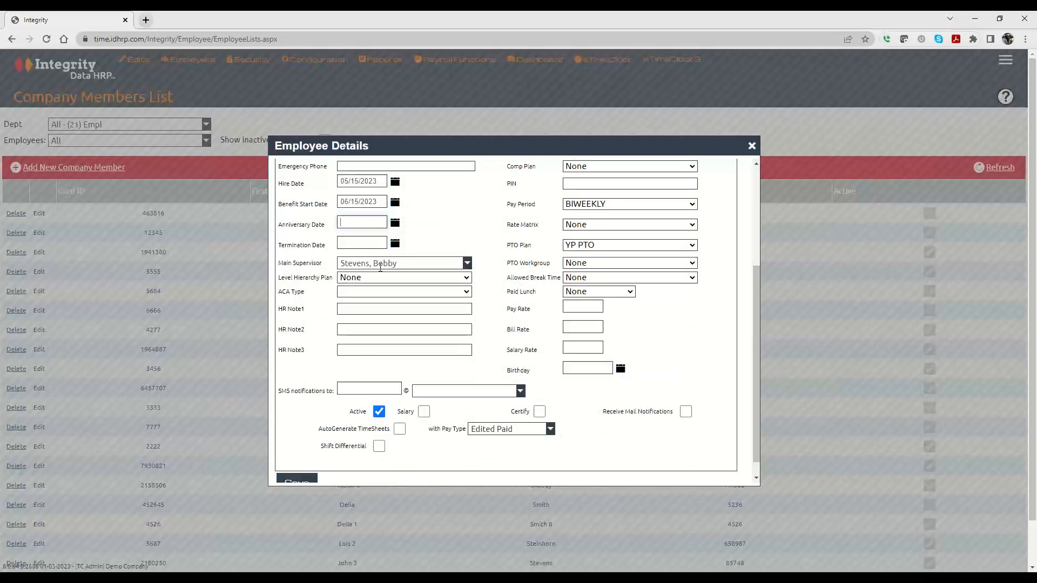
left_click(381, 264)
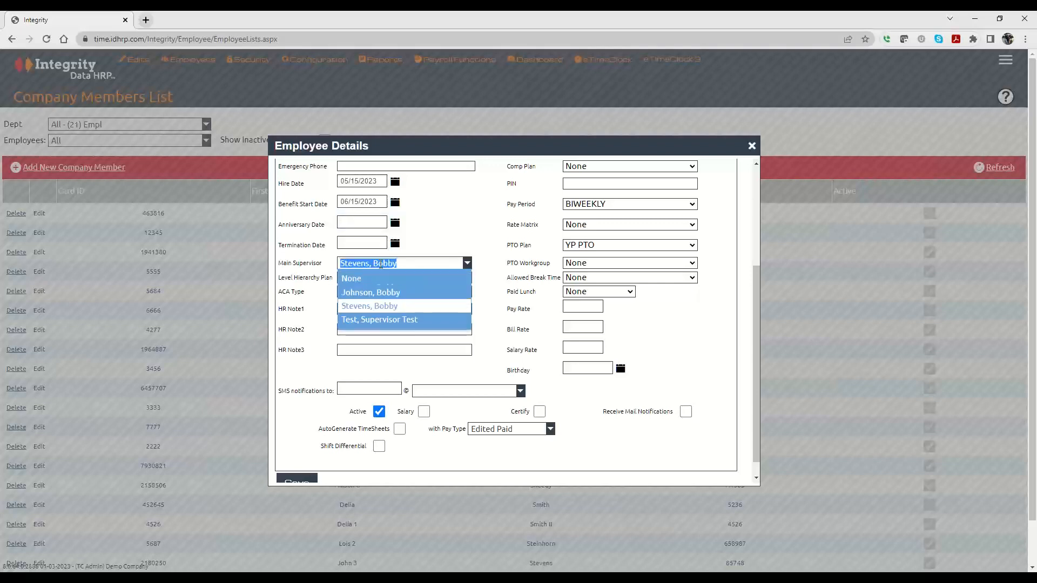
left_click(378, 308)
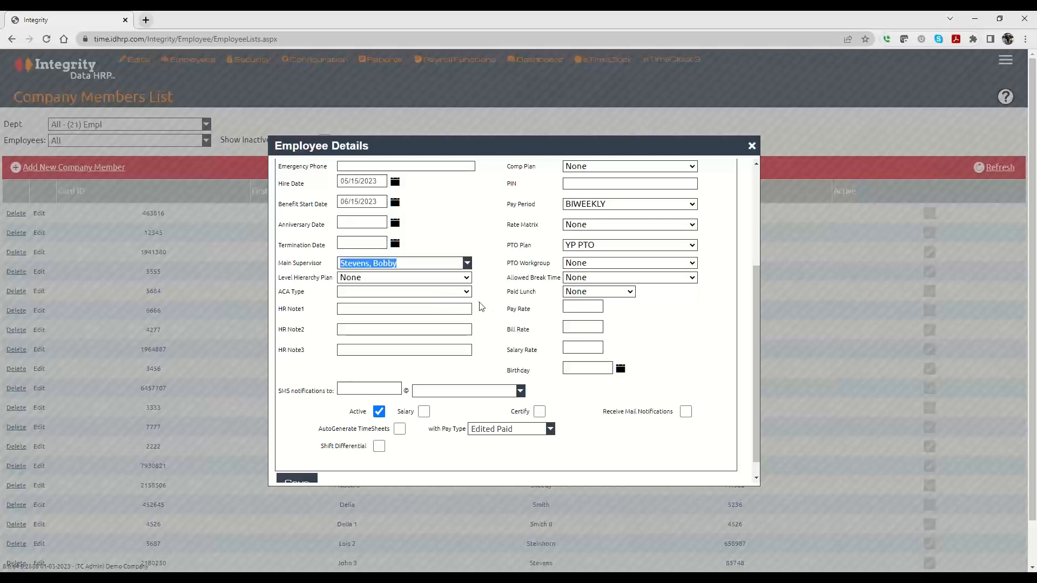
left_click(465, 280)
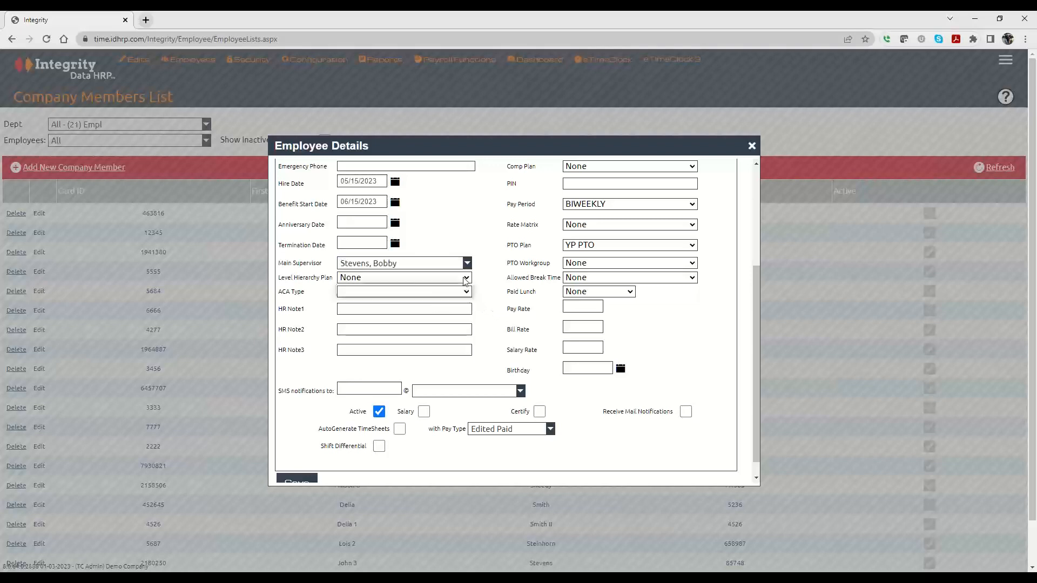
left_click(465, 280)
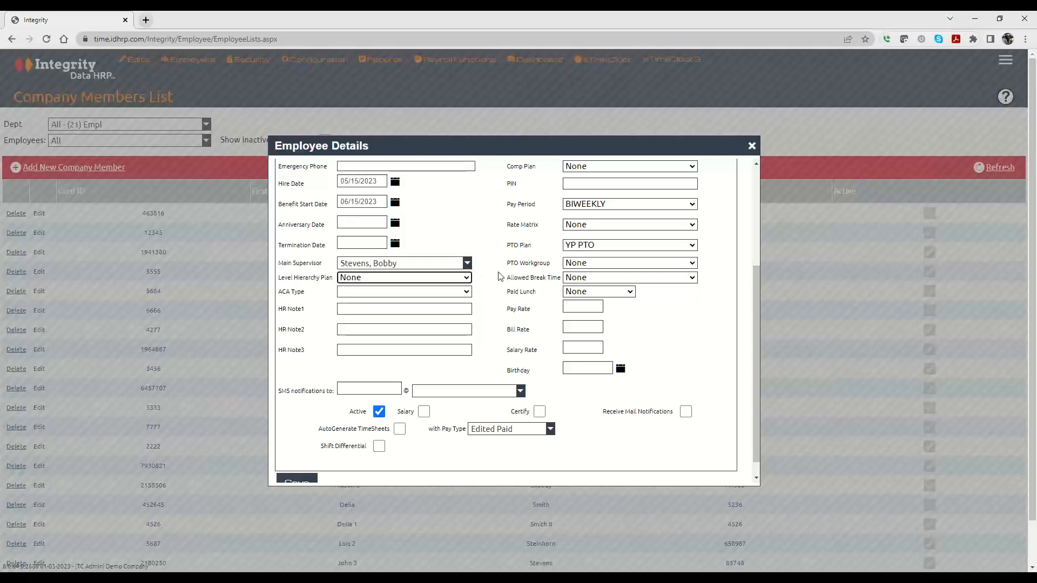
left_click(467, 293)
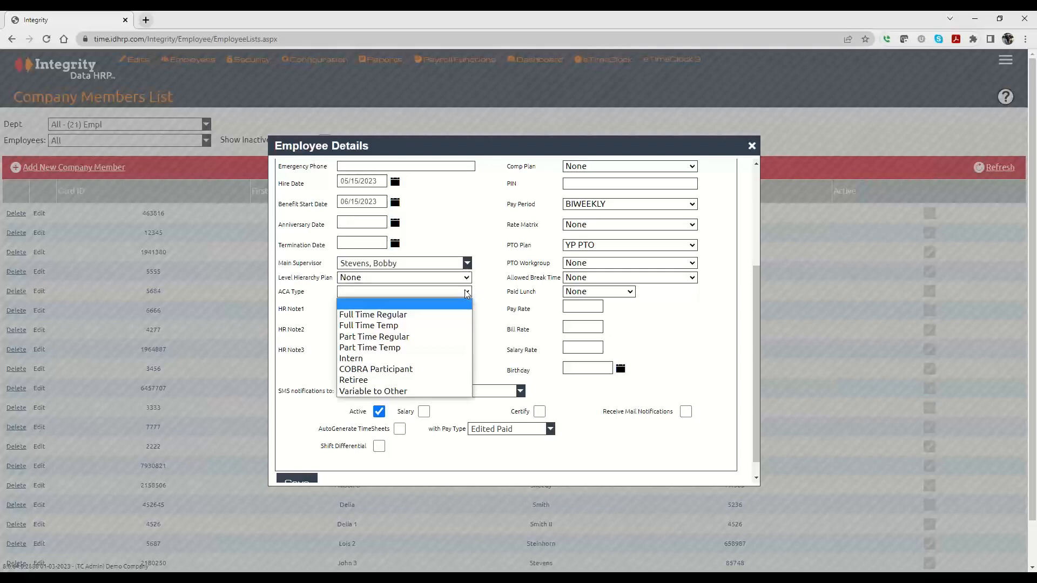
left_click(466, 292)
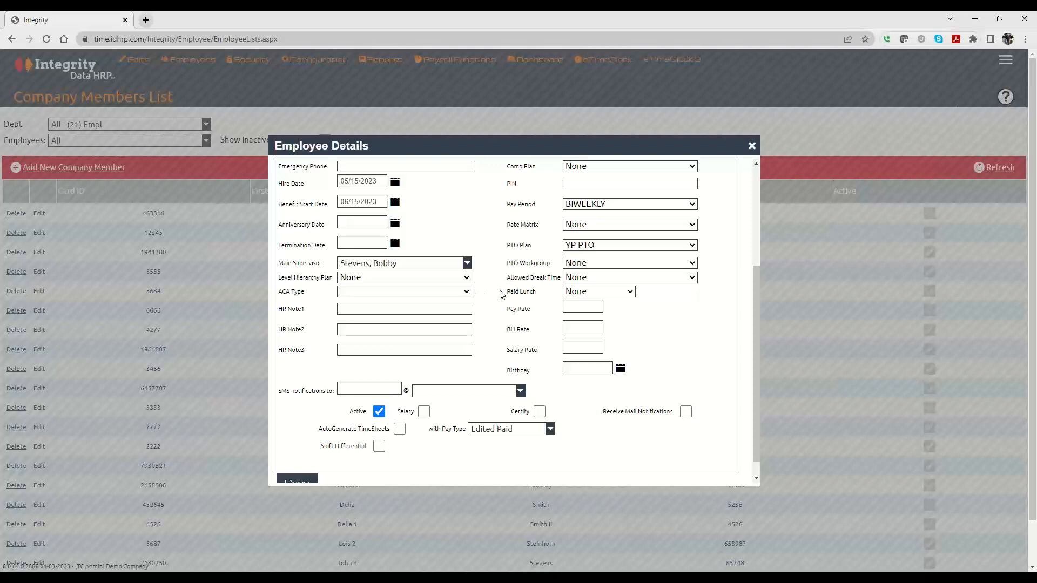
left_click(387, 309)
type("0000000000000000000000000000")
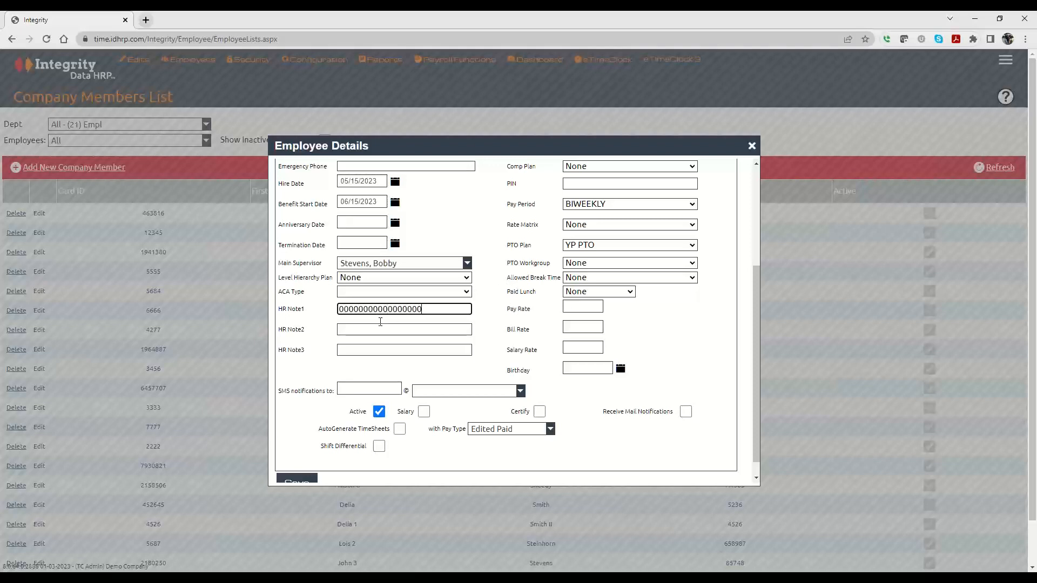
key("Tab")
type("0000000000000000000000000000")
left_click(378, 350)
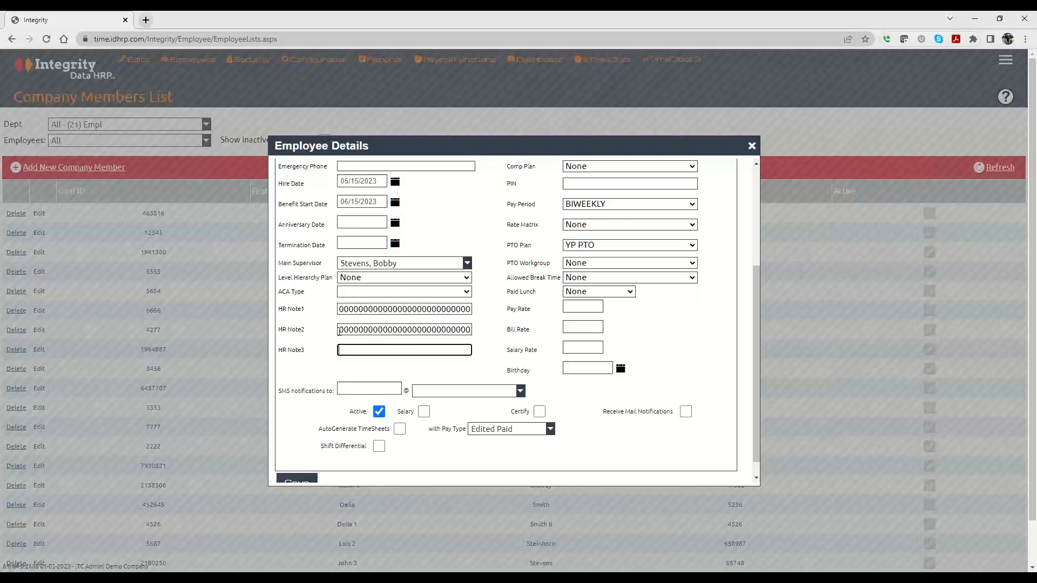
left_click_drag(339, 331, 517, 326)
key("BackSpace")
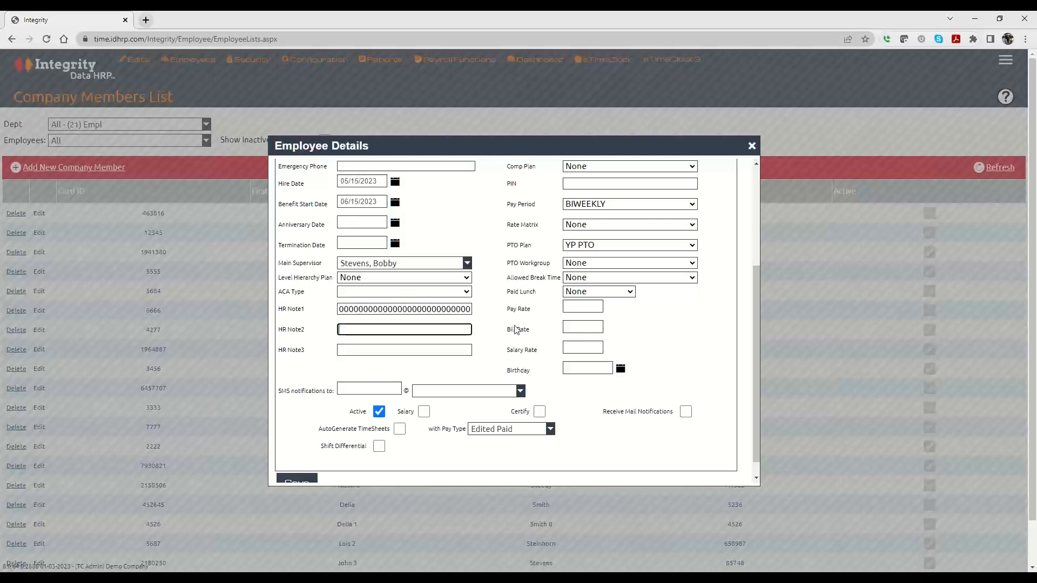
left_click(339, 309)
left_click_drag(338, 309, 610, 314)
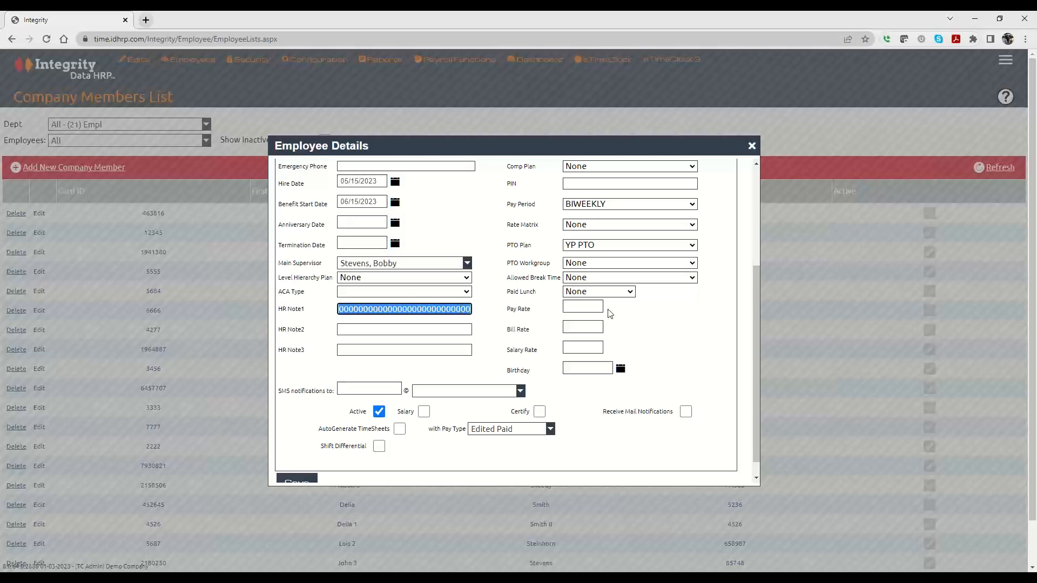
key("BackSpace")
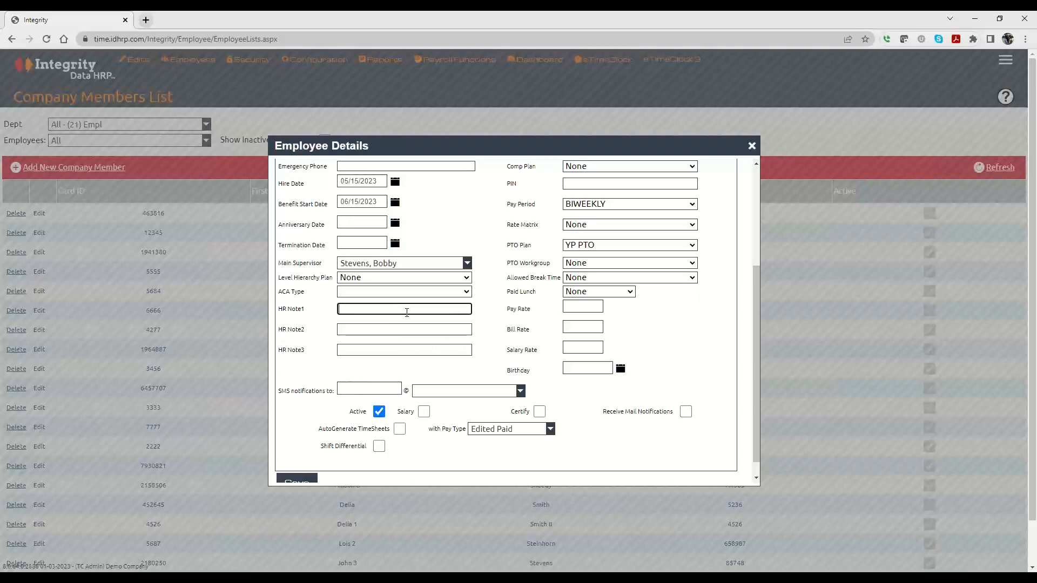
Turn on Receive Mail Notifications, leaving the SMS carrier unselected.
left_click(370, 388)
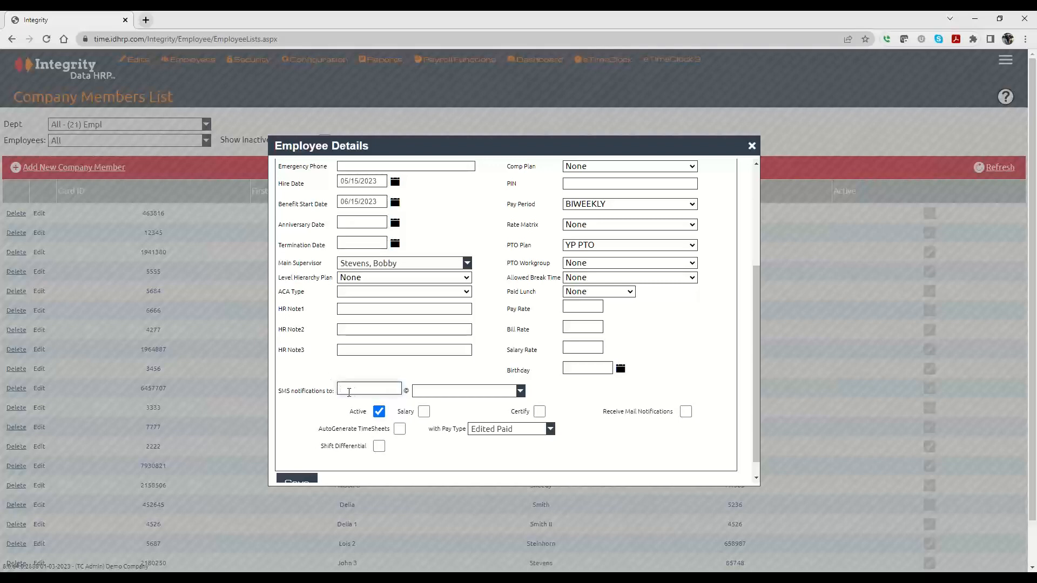
left_click(427, 391)
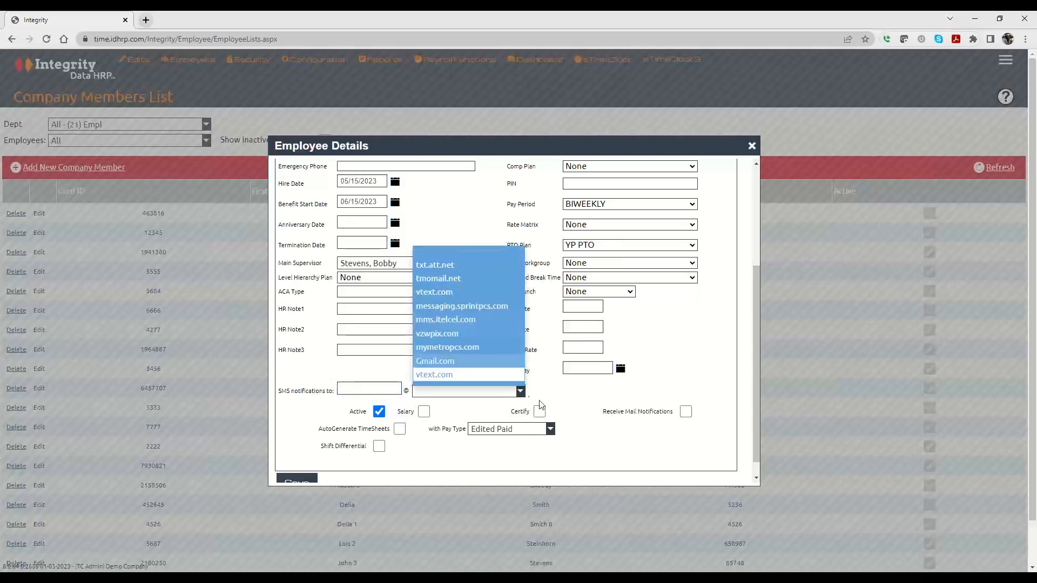
left_click(575, 407)
left_click(686, 412)
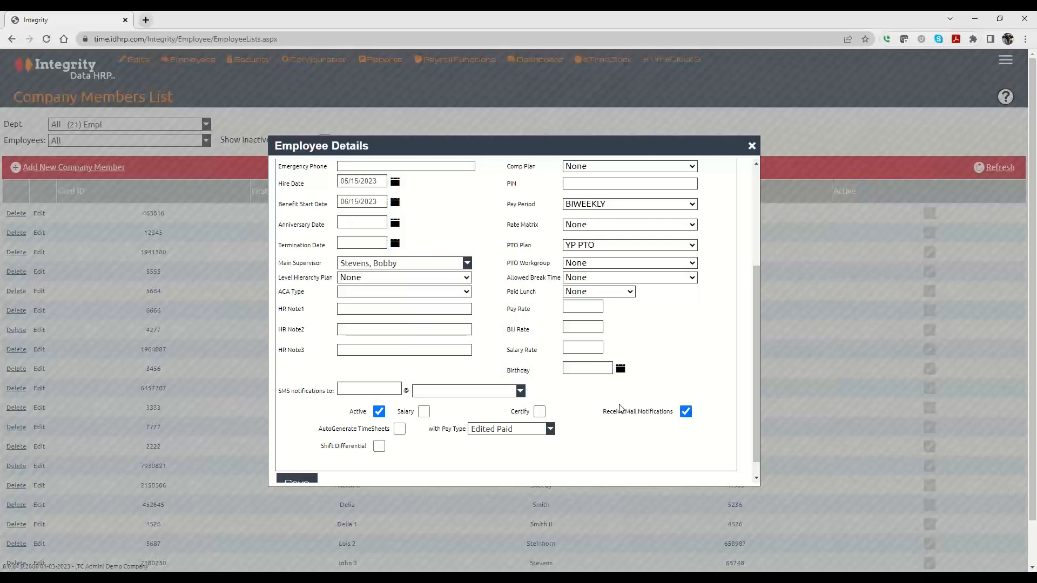
Try Shift Differential with the Shift Diff group, then leave it turned off.
left_click(379, 446)
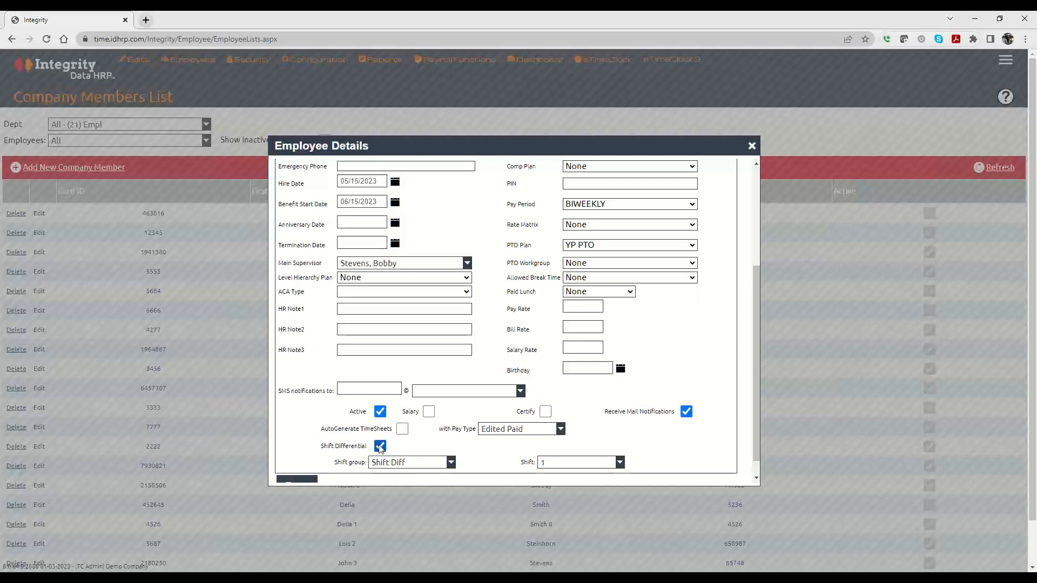
left_click(383, 465)
left_click(486, 453)
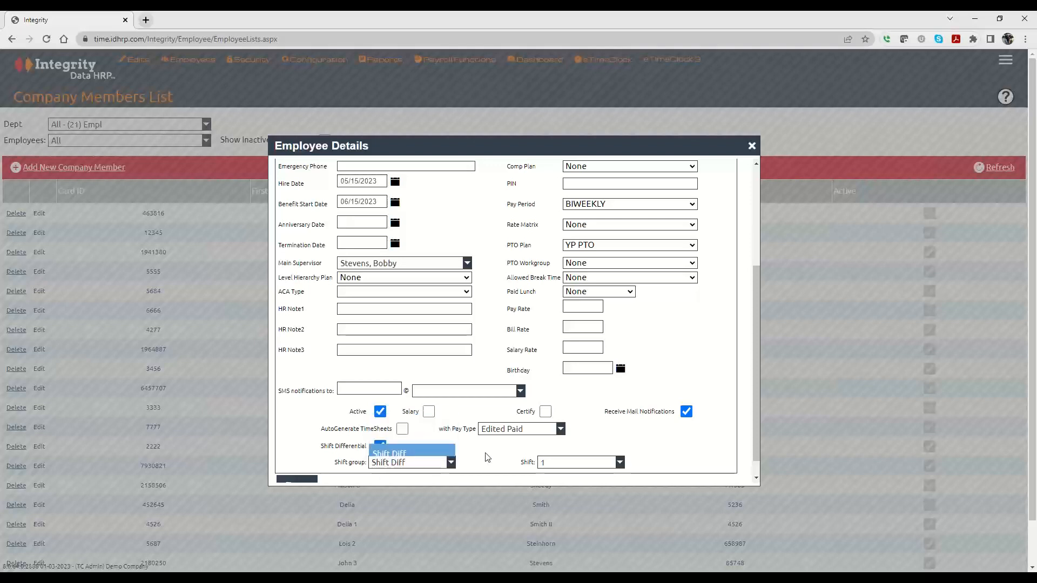
left_click(380, 445)
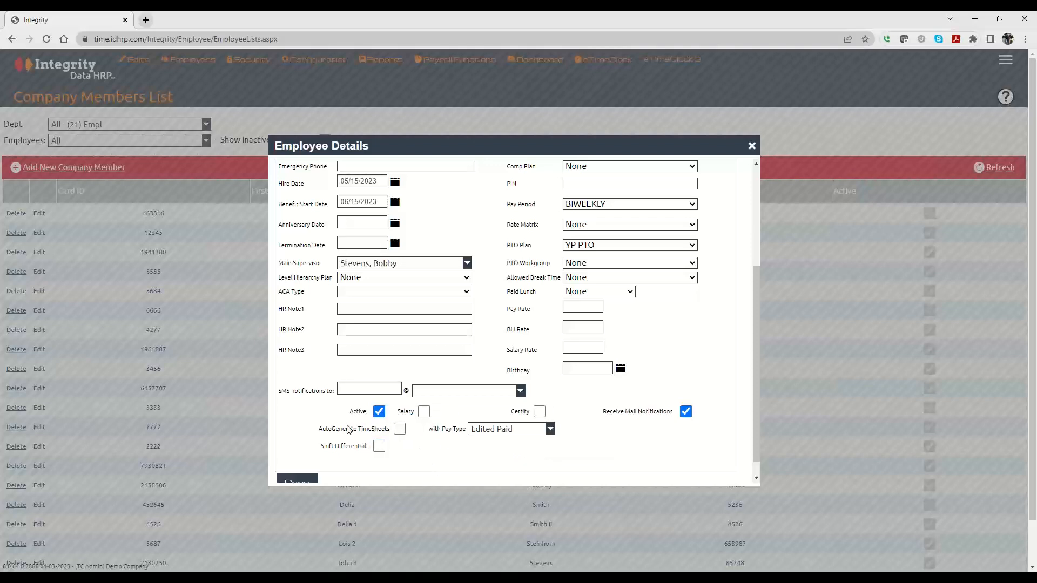
left_click(400, 429)
left_click(424, 411)
scroll(444, 467, "up", 3)
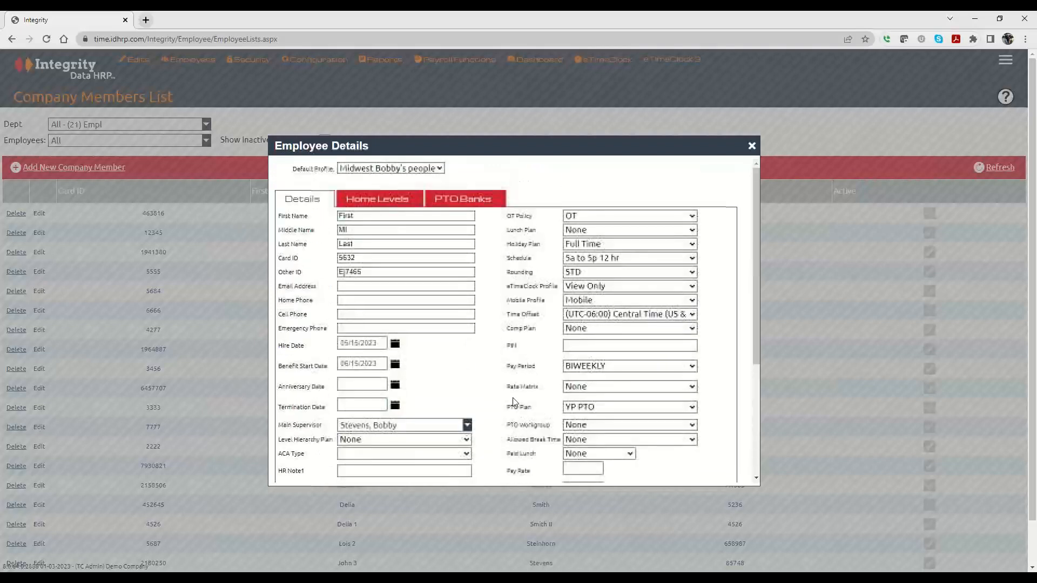
Set Schedule to None and check AutoGenerate TimeSheets and Salary.
left_click(591, 259)
left_click(575, 276)
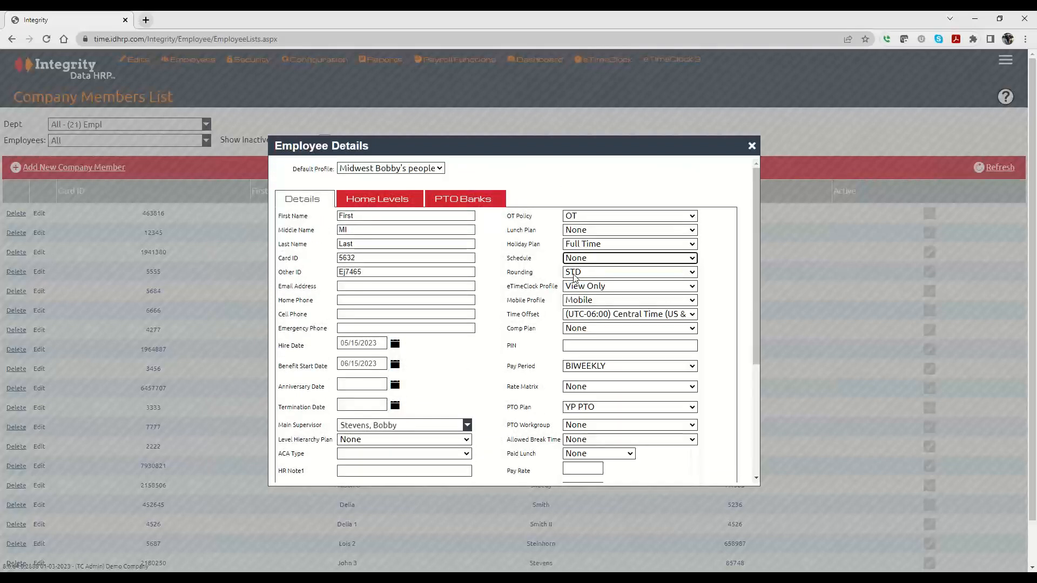
scroll(386, 427, "down", 3)
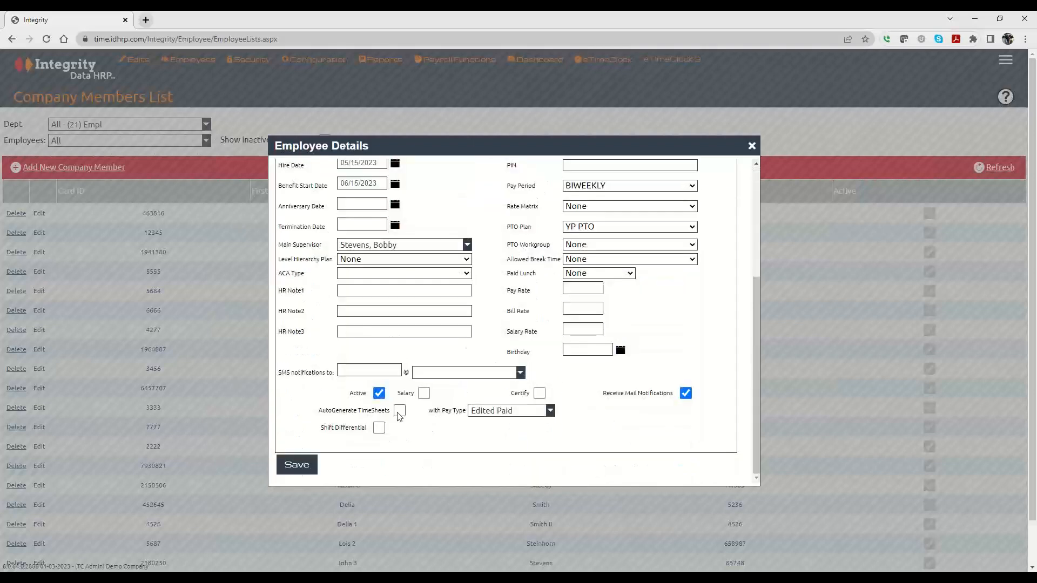
left_click(399, 411)
left_click(424, 395)
scroll(421, 421, "up", 4)
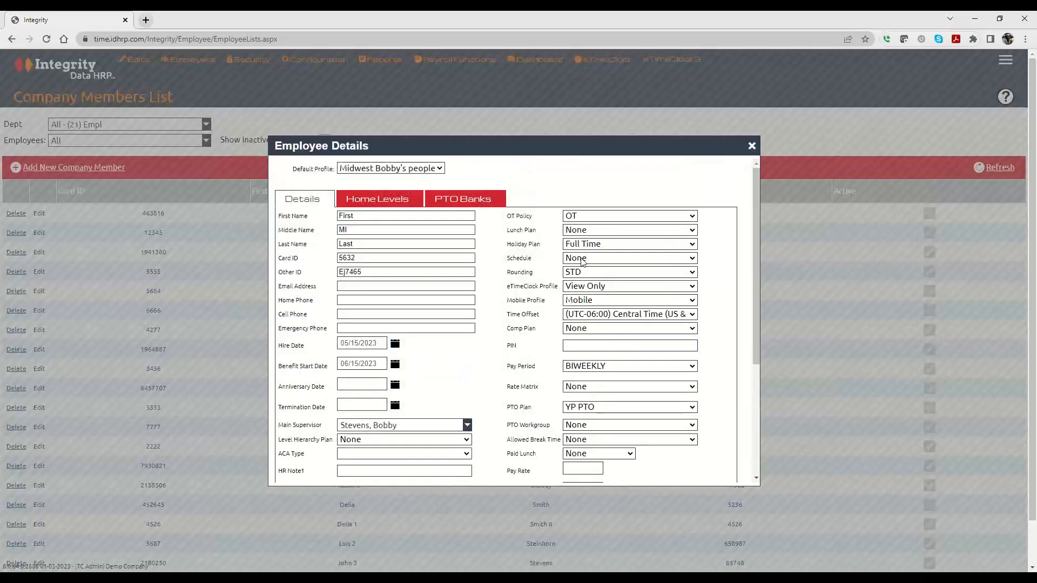
Assign the 8 to 5 schedule, choosing Rebuild current pay period.
left_click(581, 259)
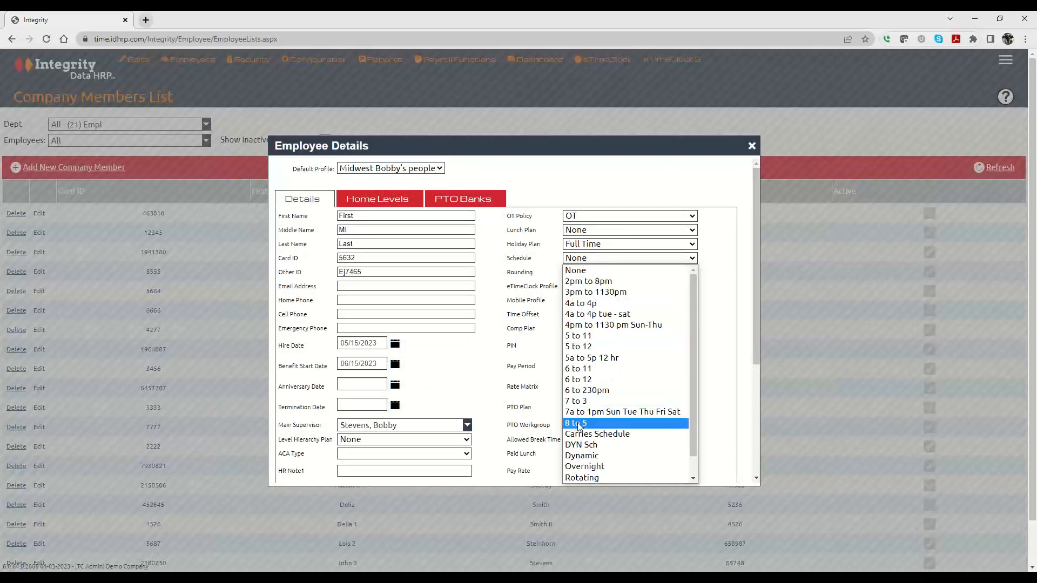
scroll(578, 426, "down", 1)
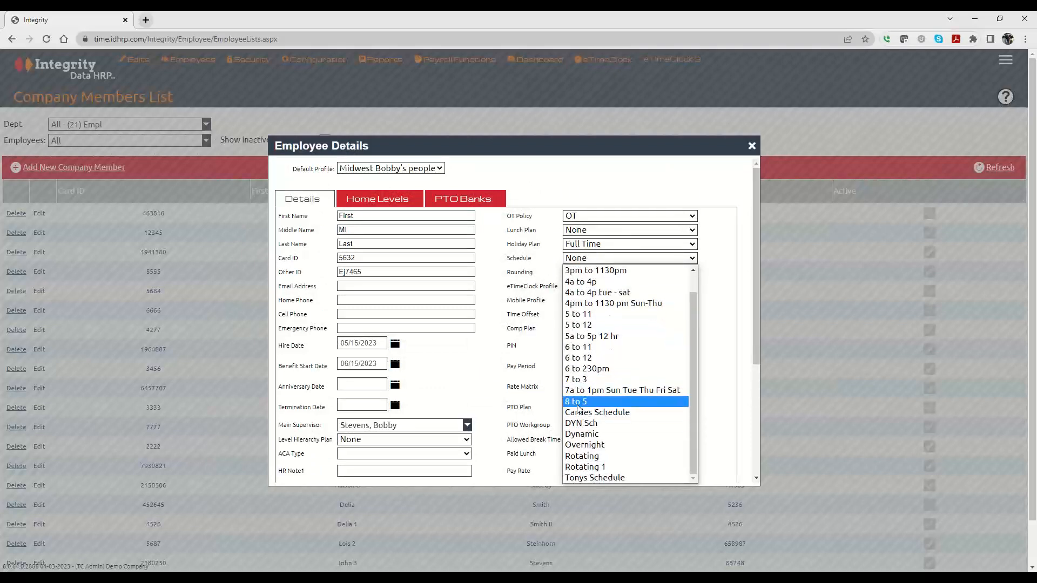
left_click(578, 403)
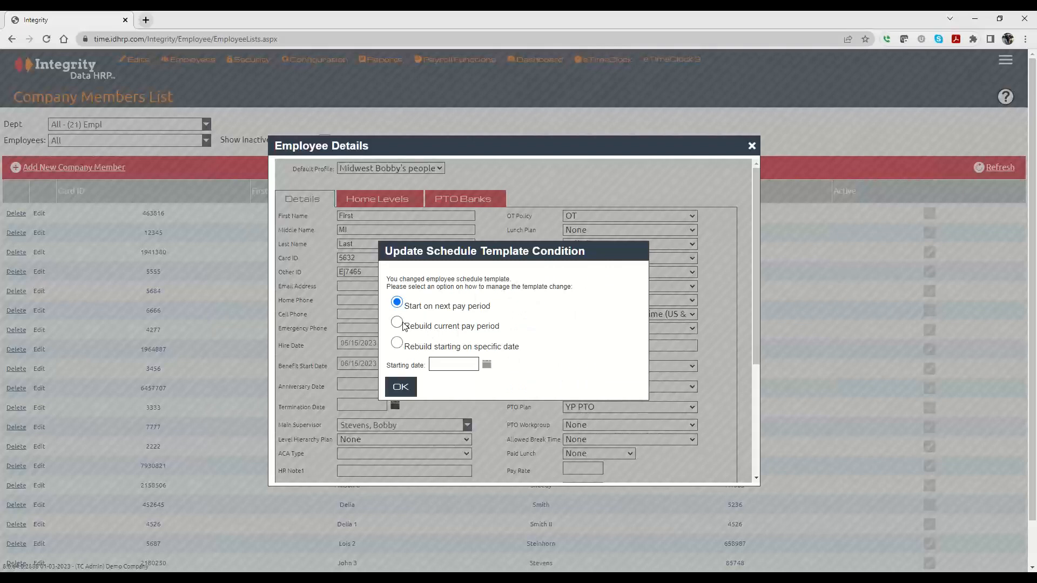
left_click(397, 323)
left_click(400, 387)
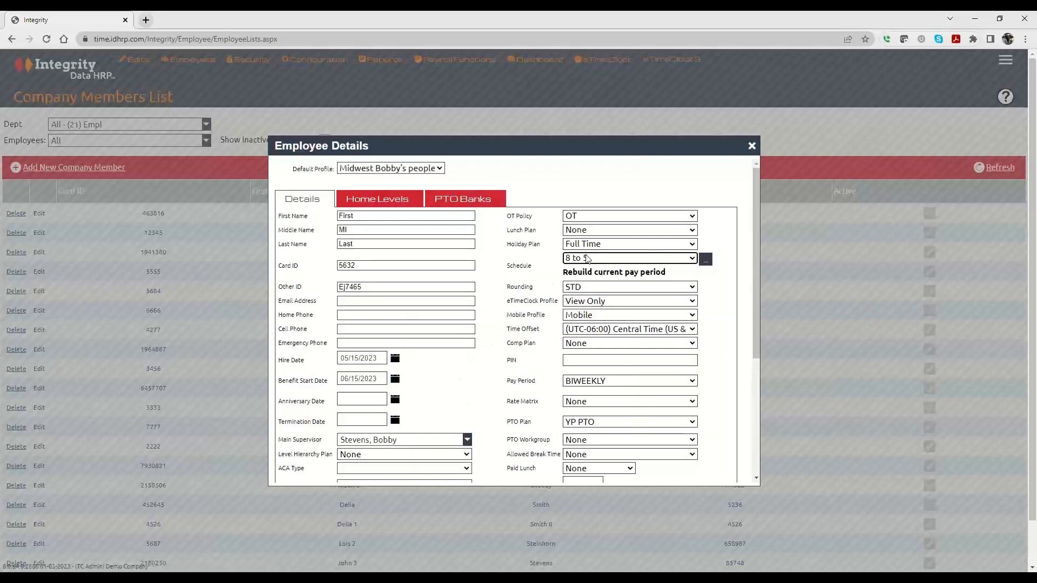
scroll(555, 266, "down", 4)
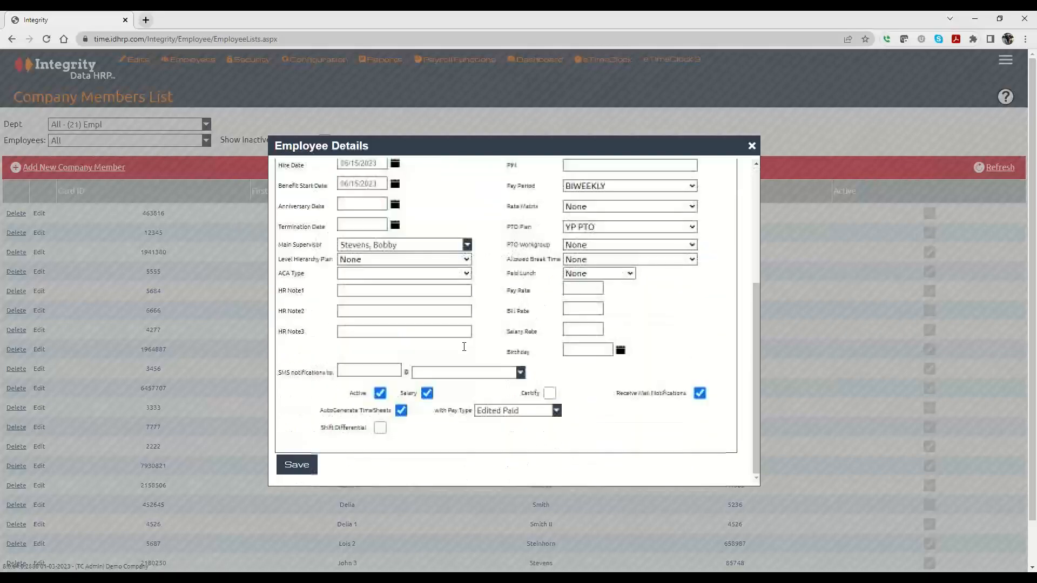
left_click(400, 411)
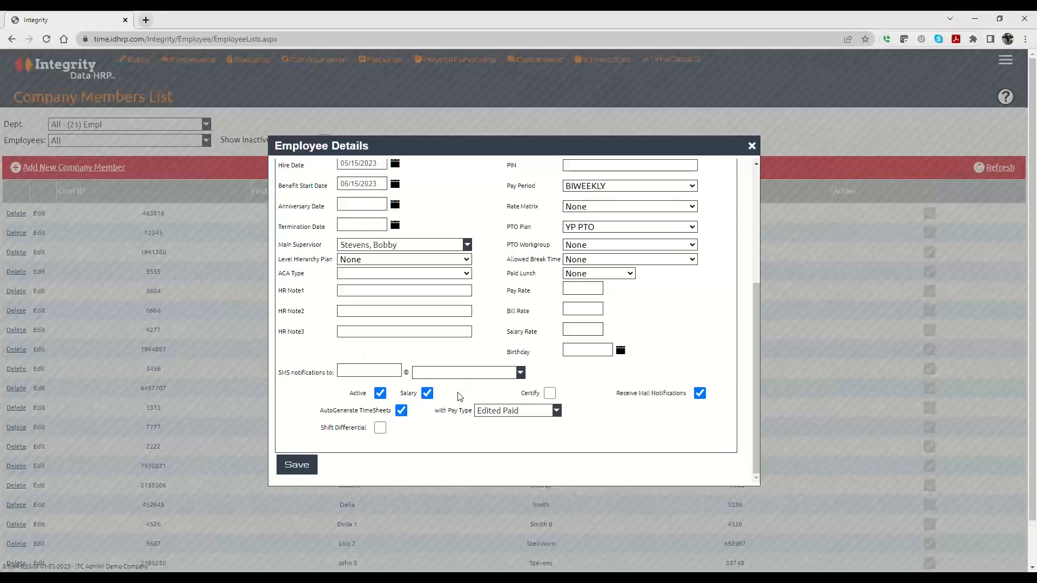
scroll(457, 391, "up", 4)
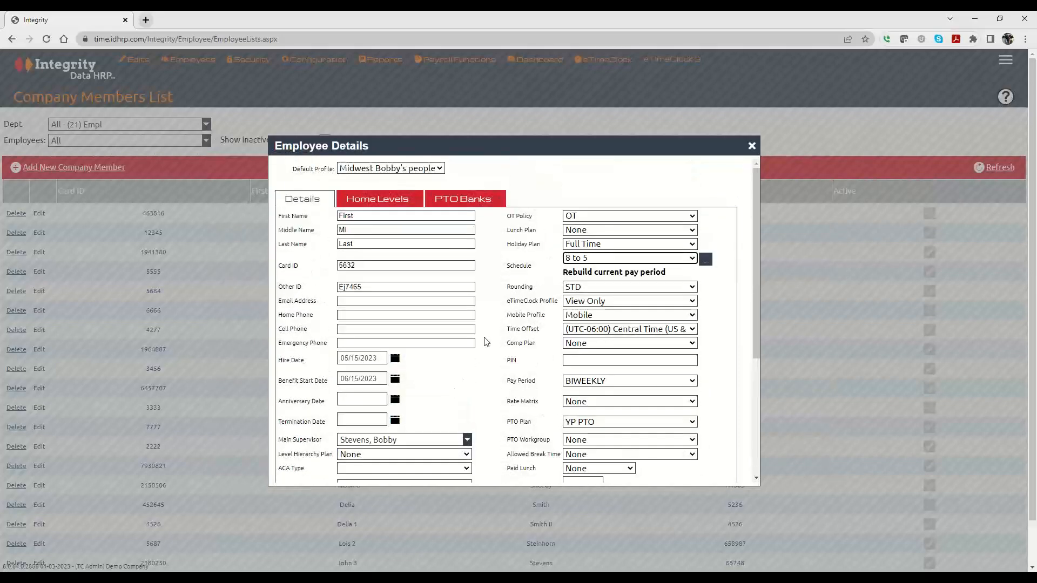
left_click(571, 360)
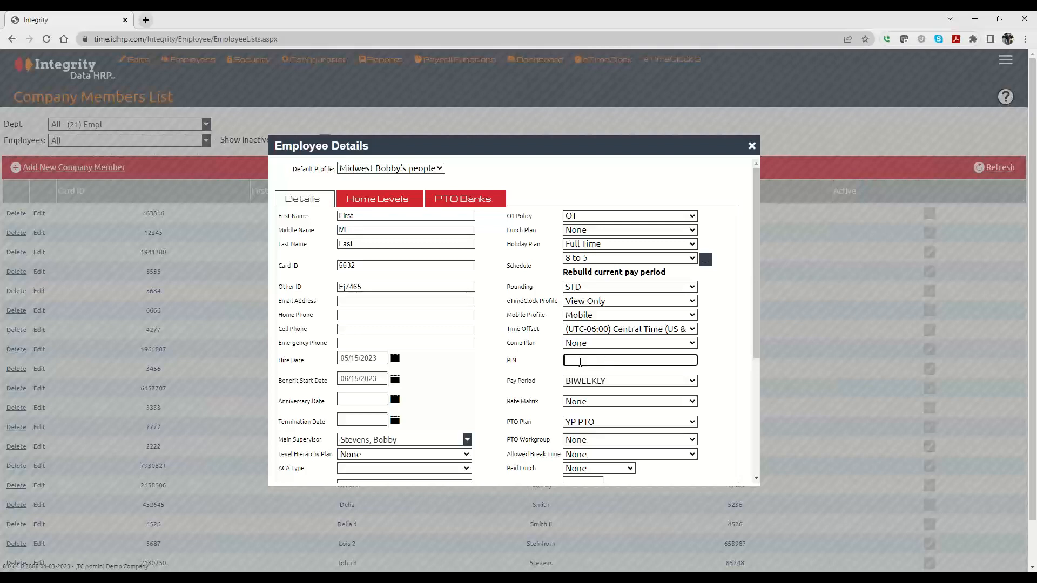
left_click(399, 265)
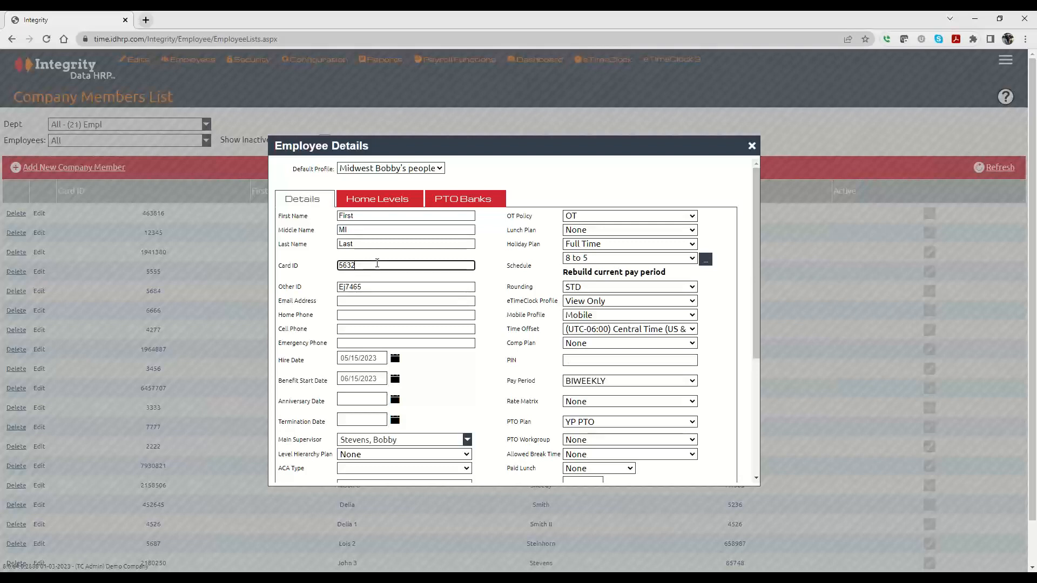
left_click(570, 361)
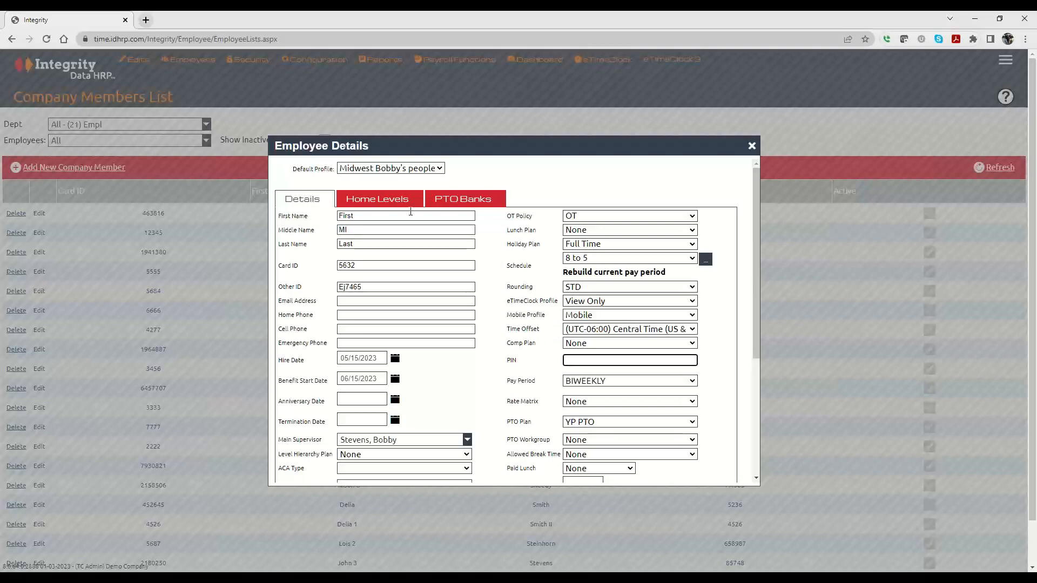
On Home Levels, reset client, job, department and division to None.
left_click(383, 202)
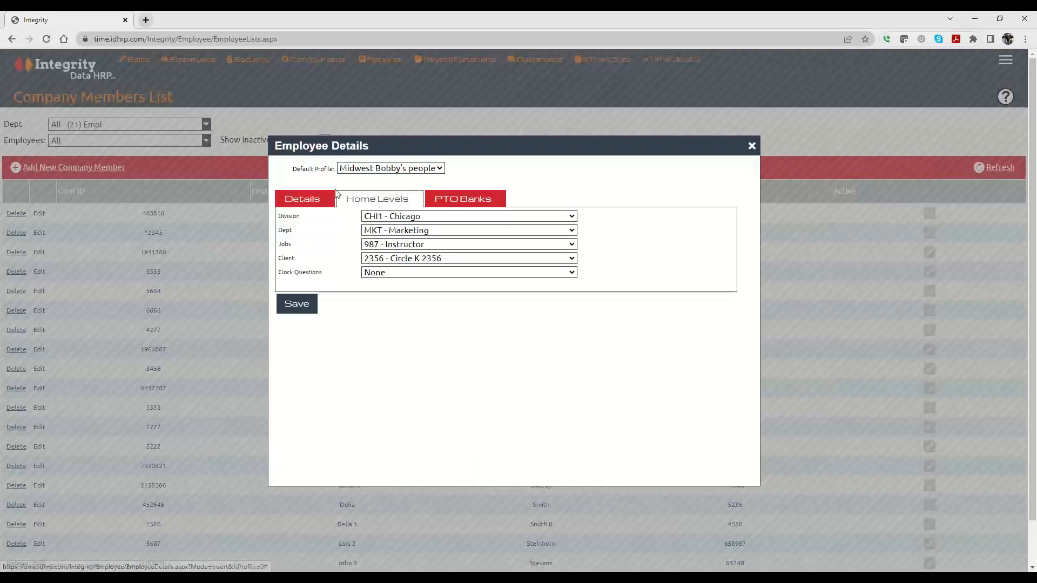
left_click(412, 261)
left_click(410, 267)
left_click(402, 244)
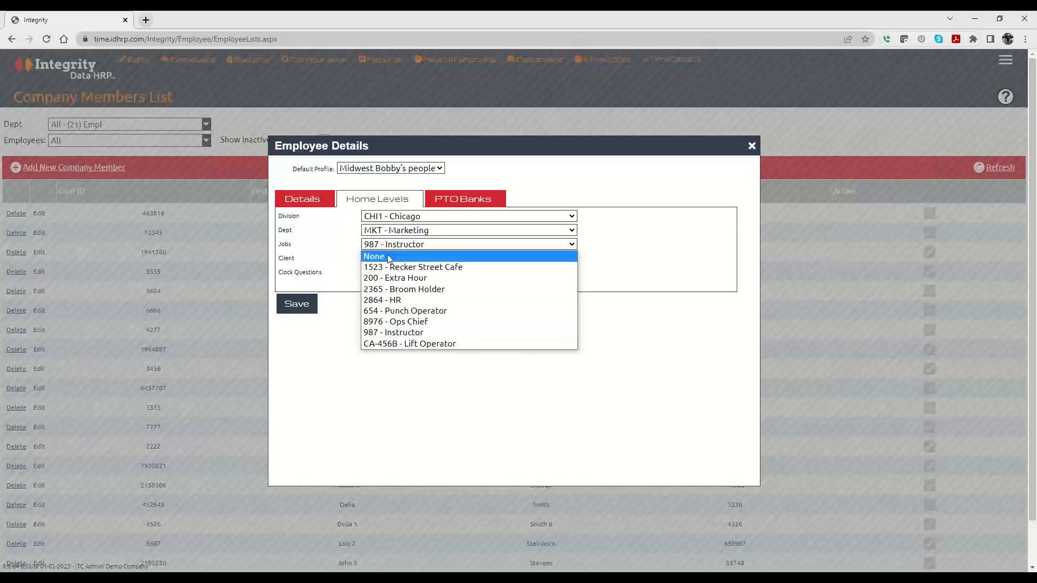
left_click(402, 258)
left_click(387, 231)
left_click(387, 241)
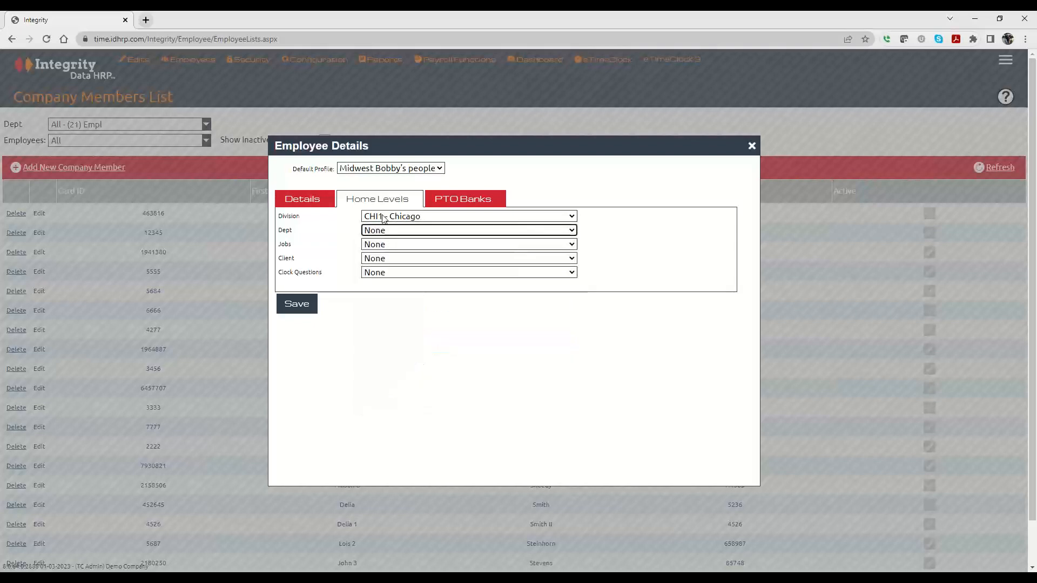
left_click(383, 217)
left_click(382, 229)
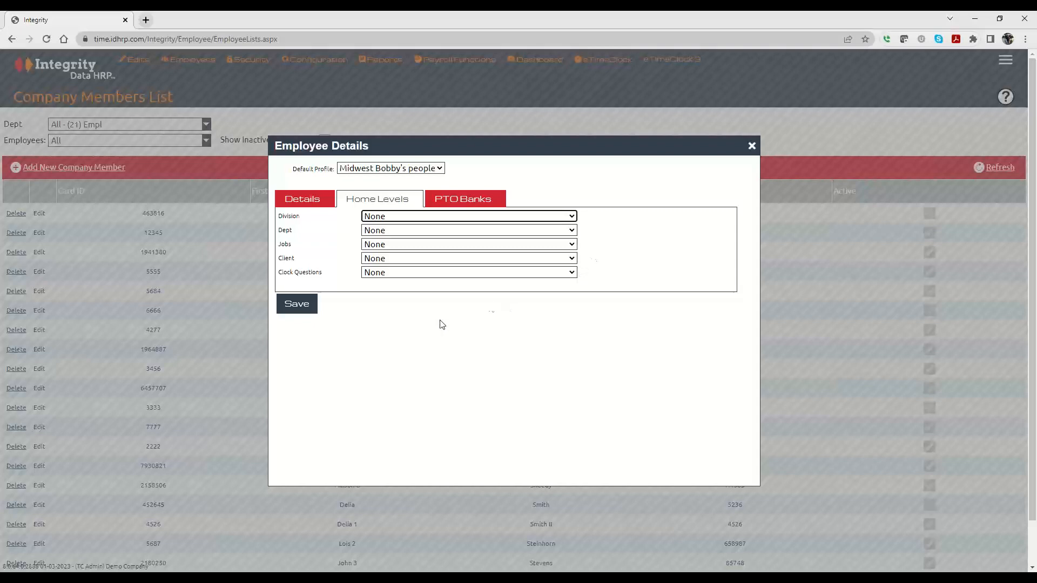
Set division CHI1 - Chicago, department Equipment - Equipment and job 200 - Extra Hour.
left_click(386, 216)
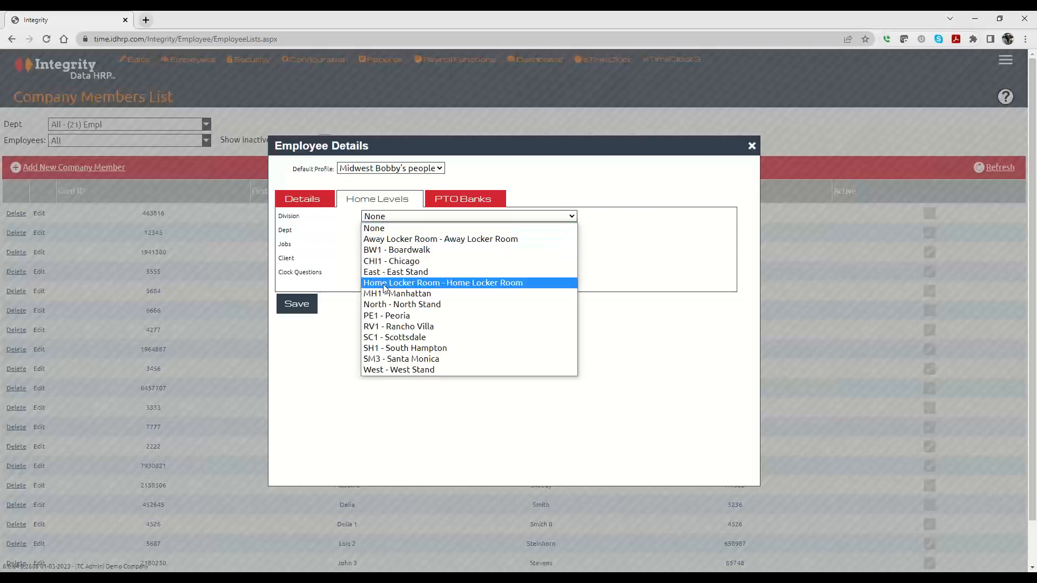
left_click(386, 261)
left_click(383, 230)
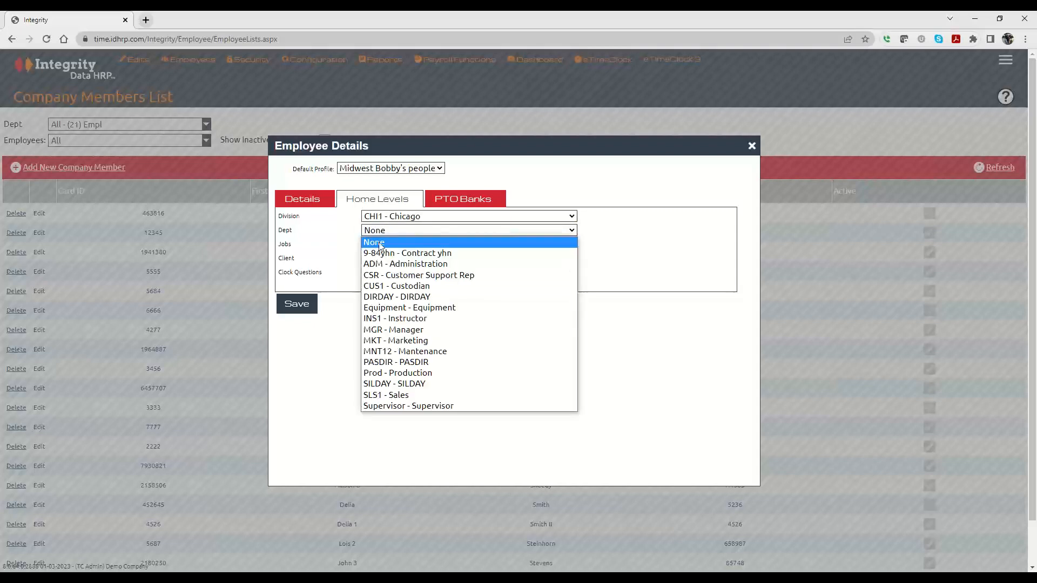
left_click(377, 307)
left_click(377, 244)
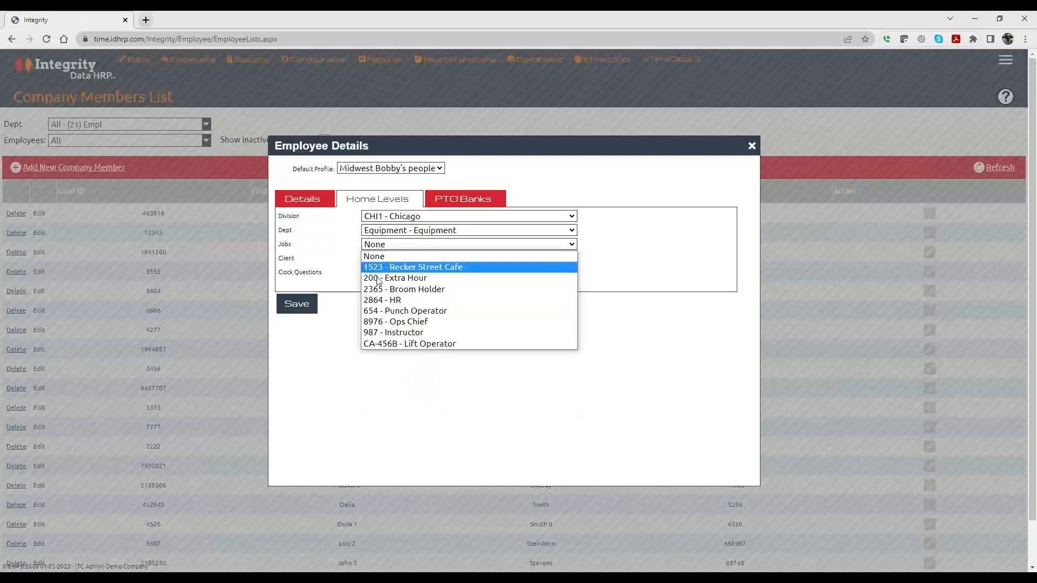
left_click(379, 278)
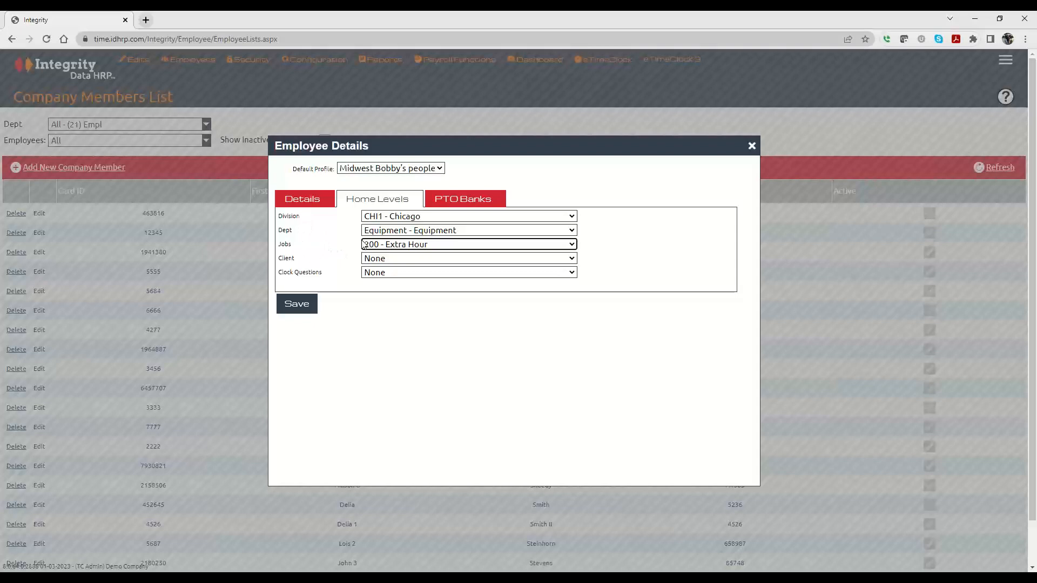
Check the PTO Banks tab, return to Details and save the employee record.
left_click(468, 201)
left_click(307, 208)
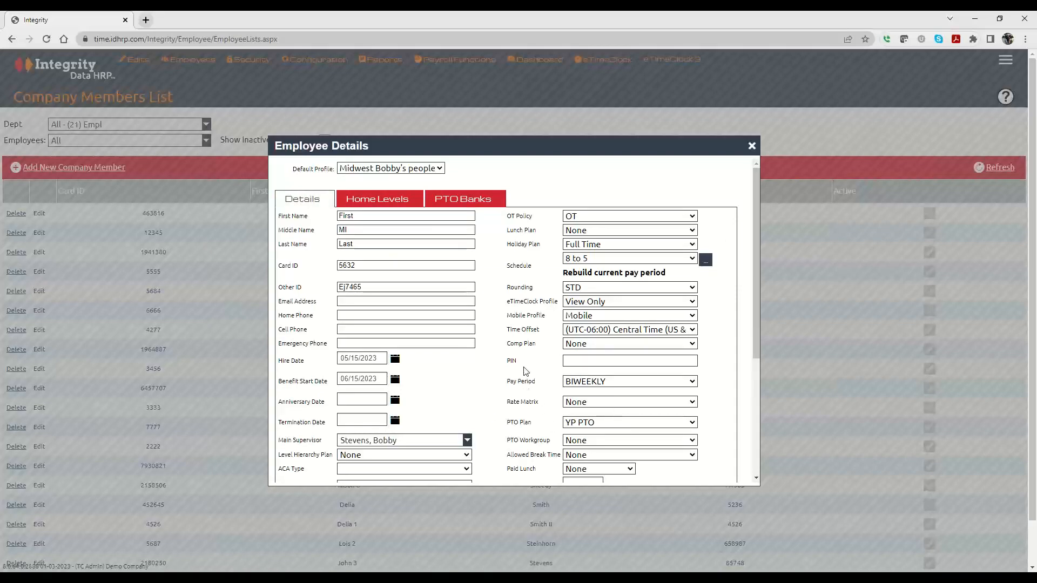
scroll(525, 371, "down", 4)
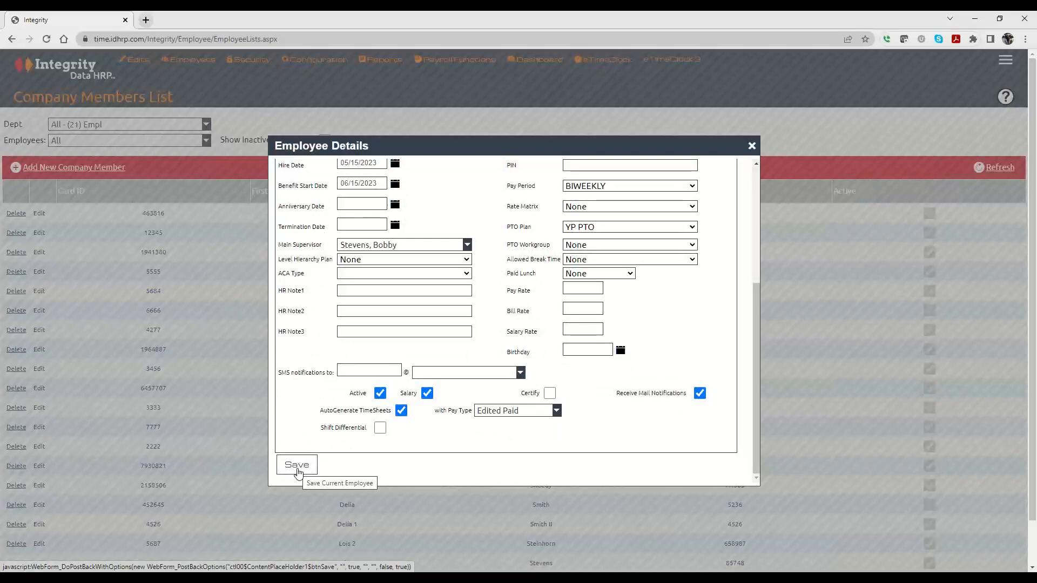
left_click(297, 466)
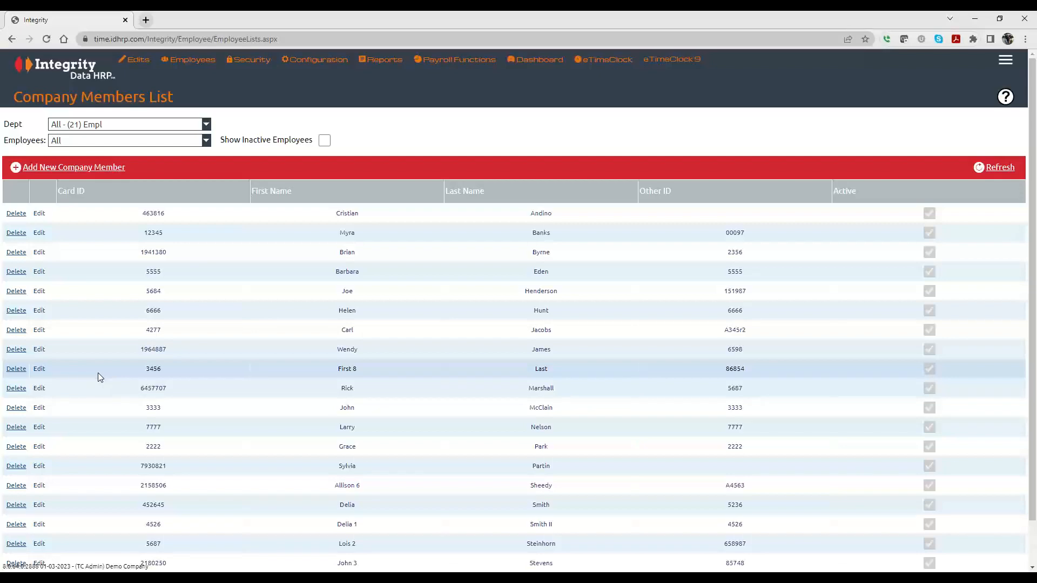
Change the existing employee's home department to Equipment and job to 2365 - Broom Holder, then view PTO banks.
left_click(39, 370)
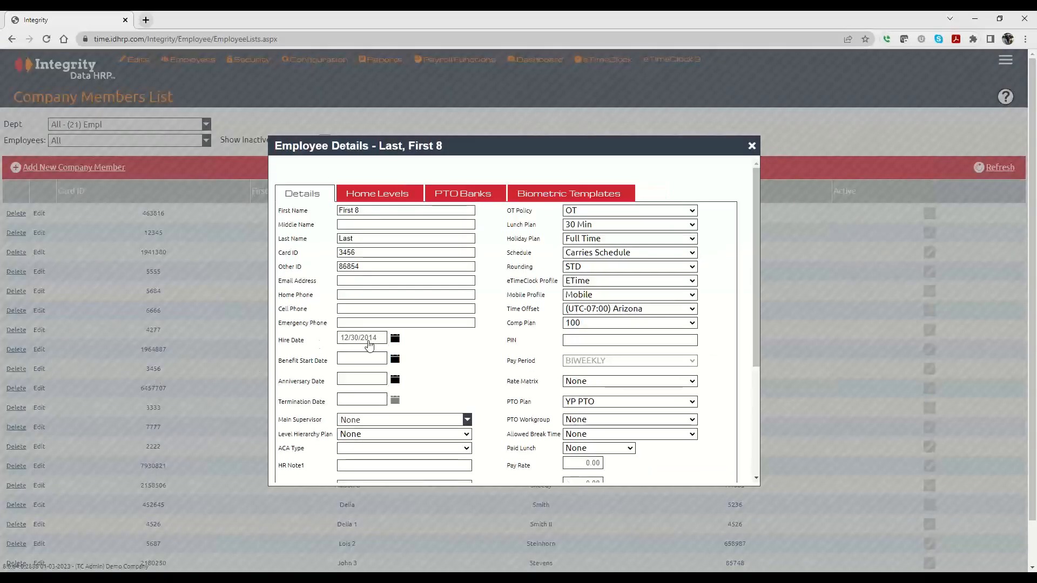
left_click(403, 195)
left_click(396, 225)
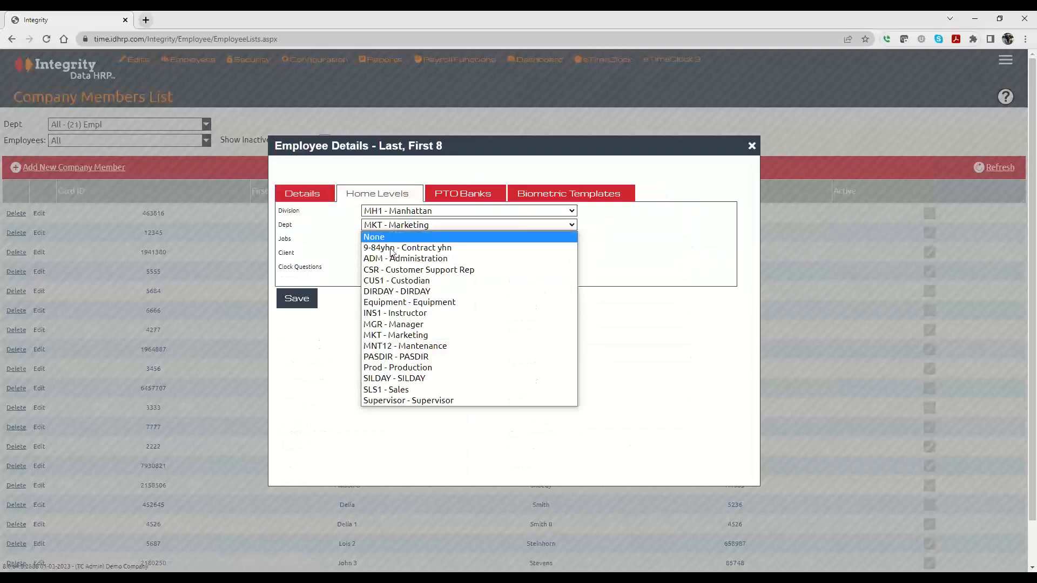
left_click(395, 301)
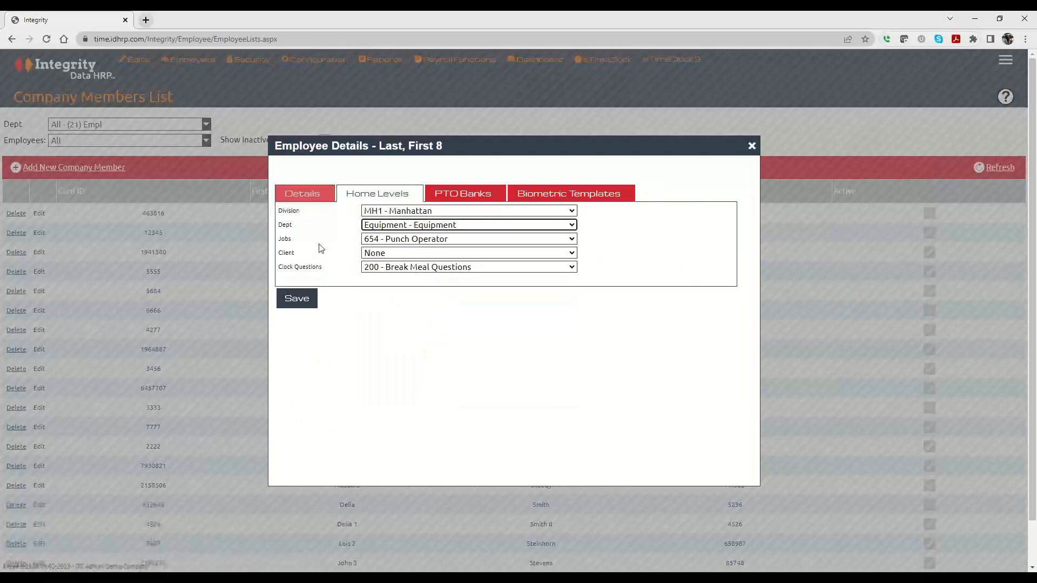
left_click(400, 239)
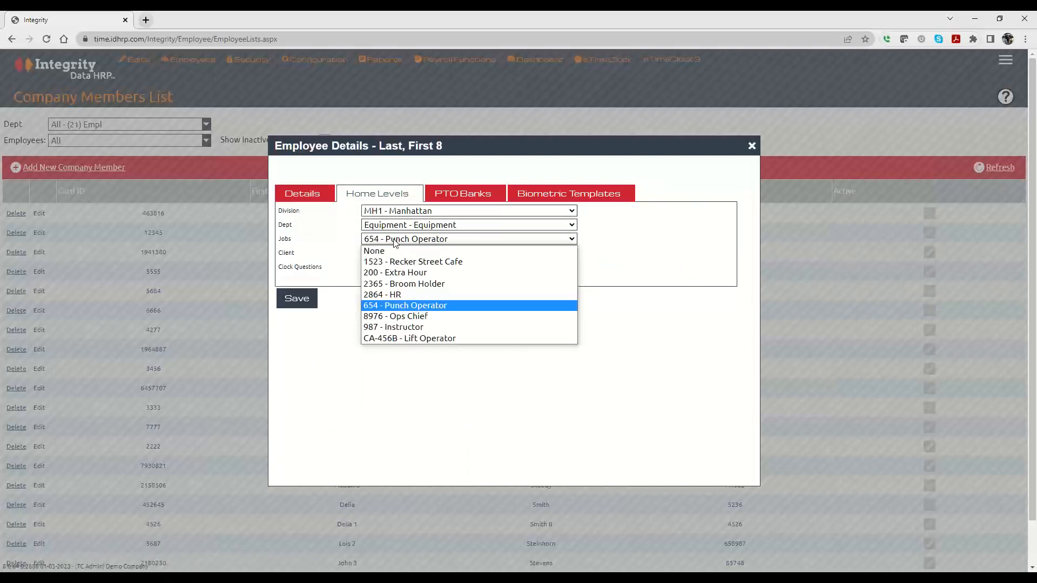
left_click(391, 283)
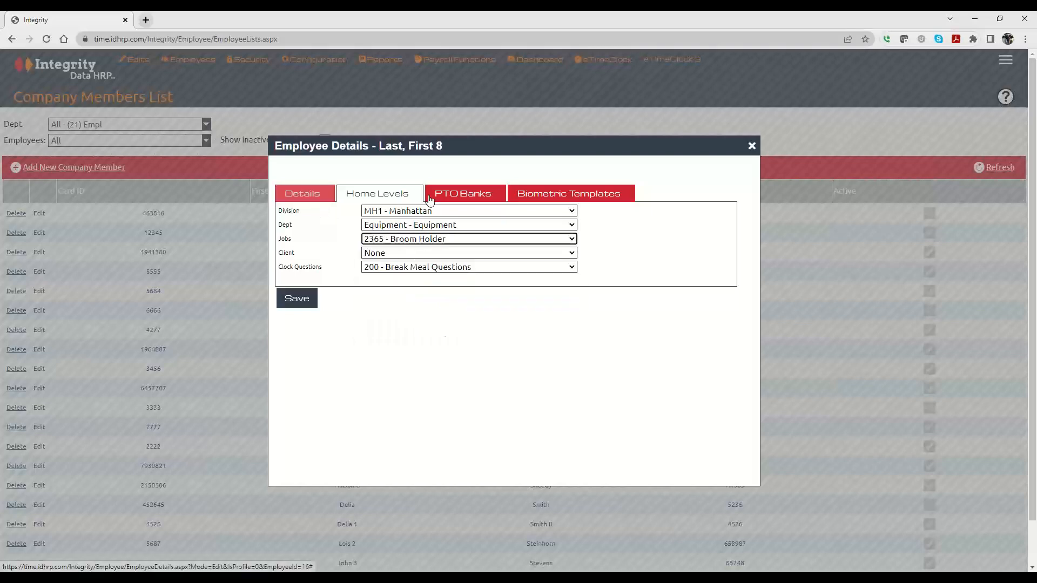
left_click(459, 195)
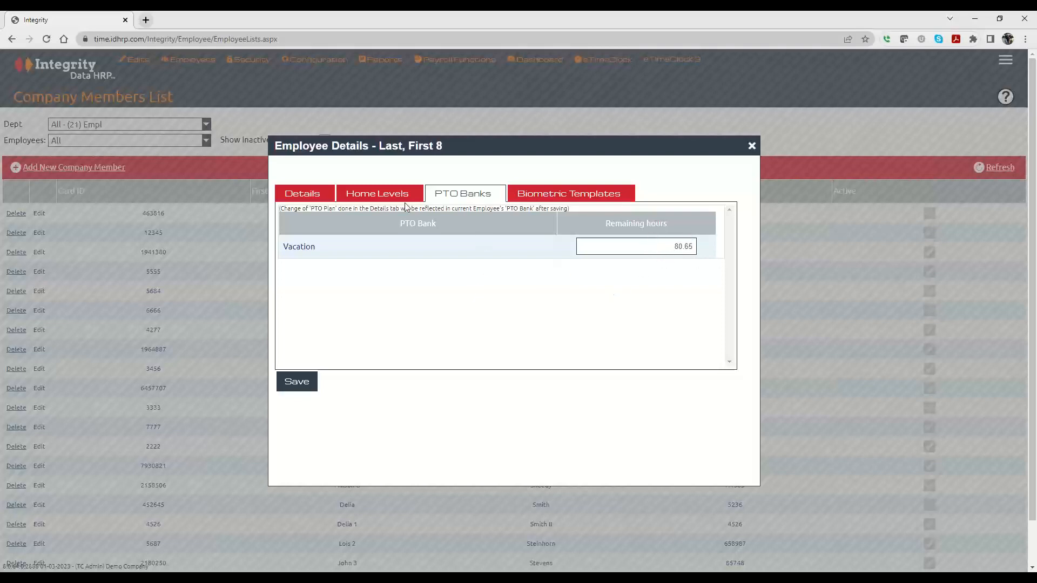
On the Details form, keep Carries Schedule as the schedule and YP PTO as the PTO plan.
left_click(291, 195)
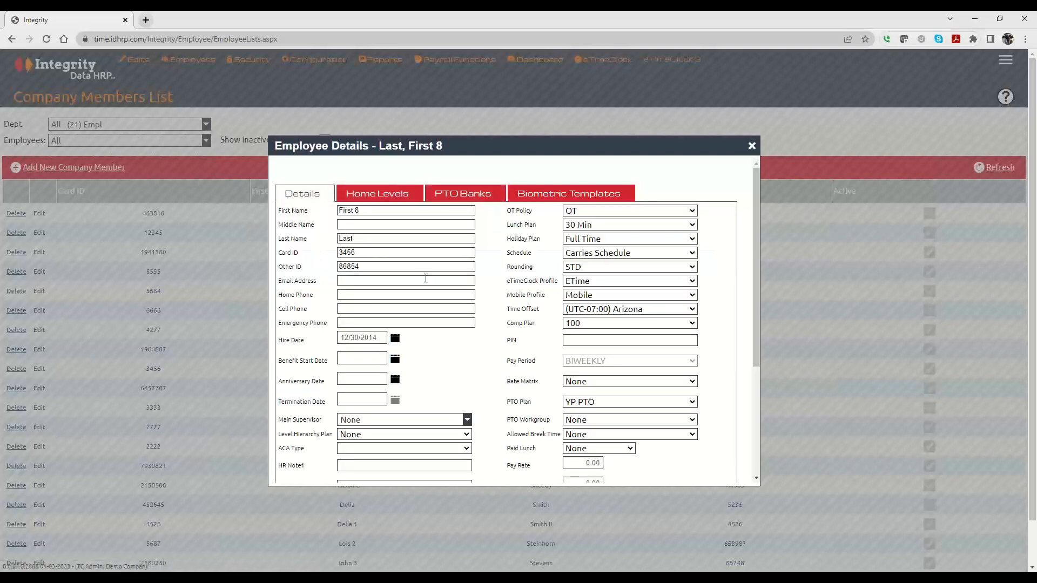
double_click(364, 238)
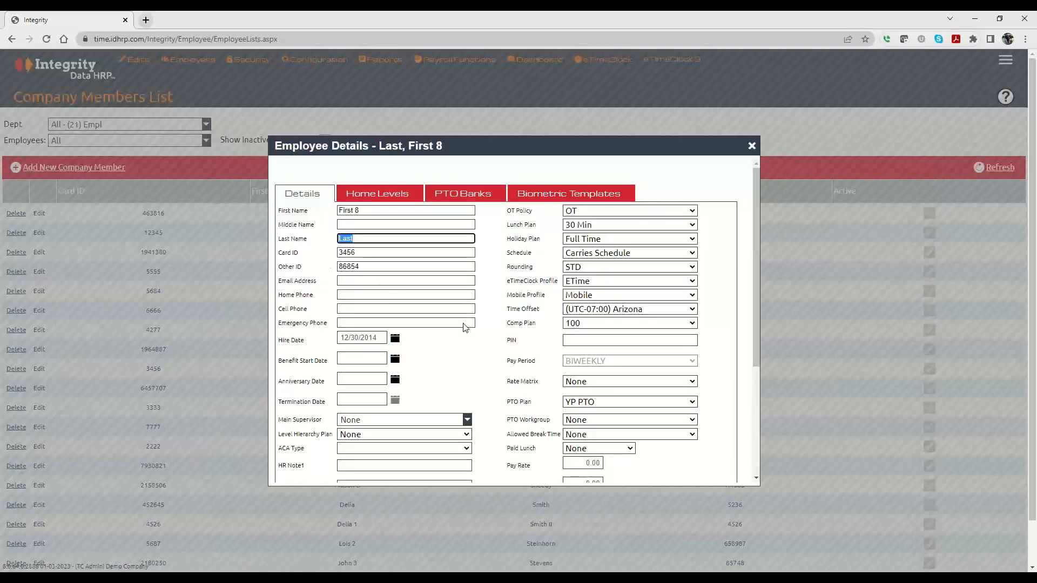
left_click(576, 254)
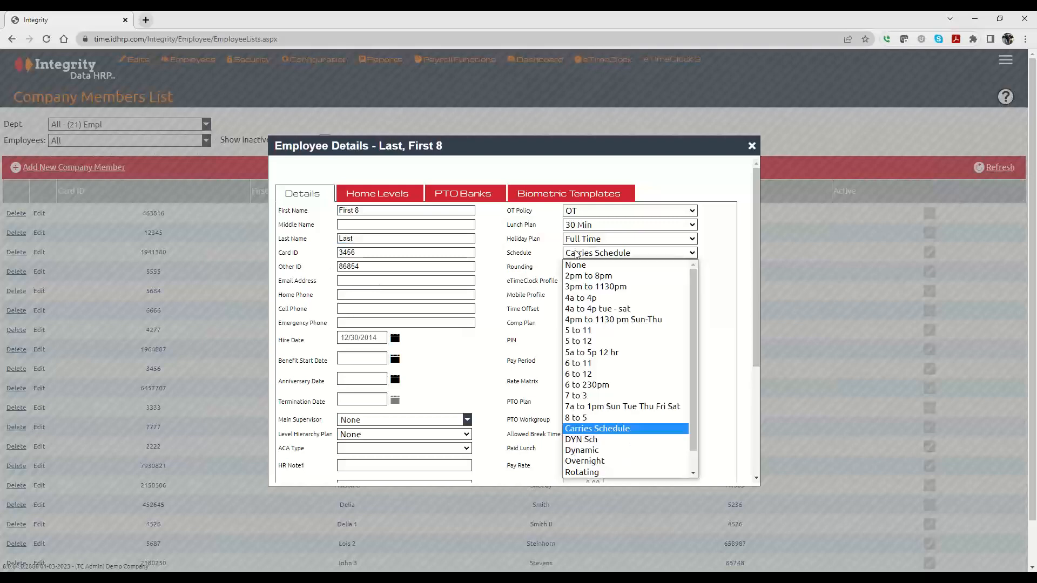
left_click(527, 239)
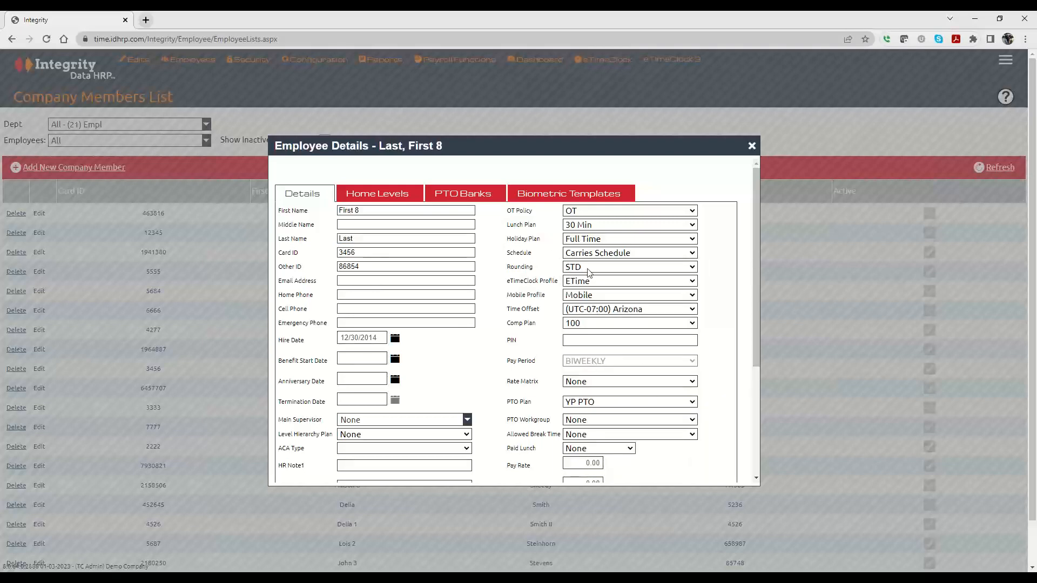
left_click(576, 404)
left_click(531, 398)
Set the pay rate and bill rate to 0.00, then save the employee record.
scroll(529, 398, "down", 3)
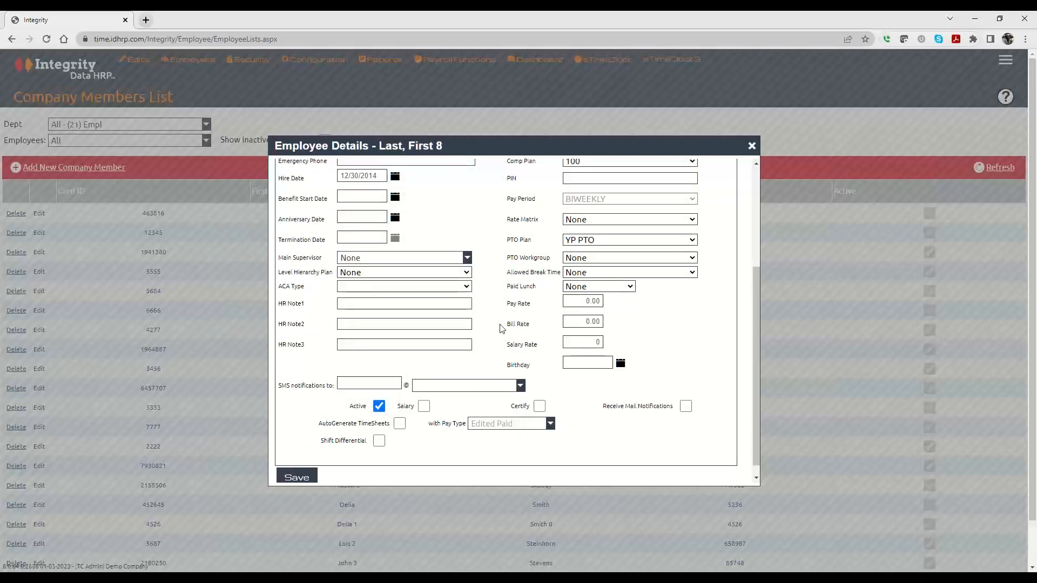
left_click_drag(508, 308, 538, 307)
left_click(579, 300)
left_click(579, 322)
left_click(572, 363)
scroll(556, 343, "up", 3)
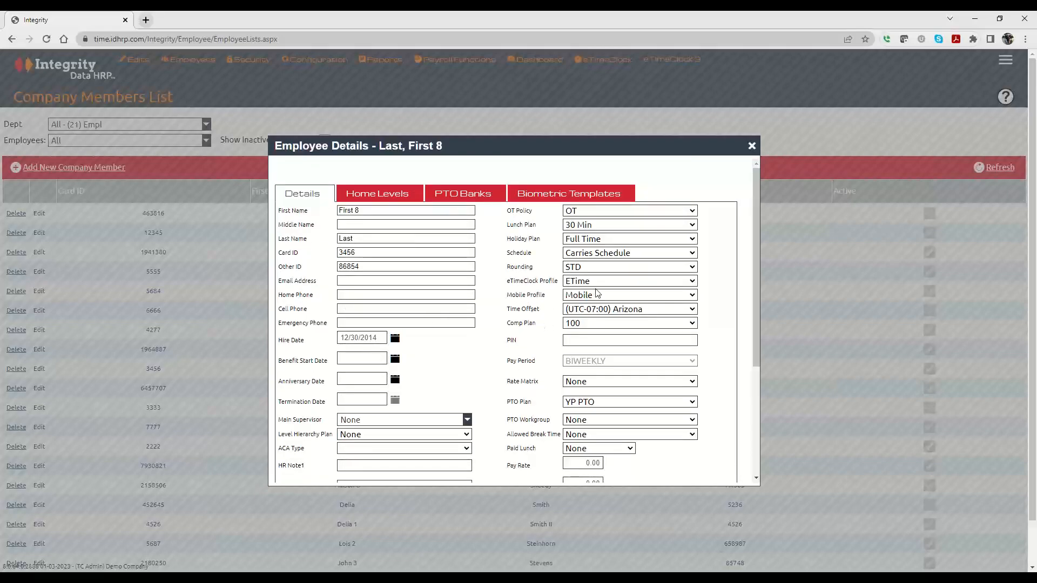
scroll(497, 331, "down", 3)
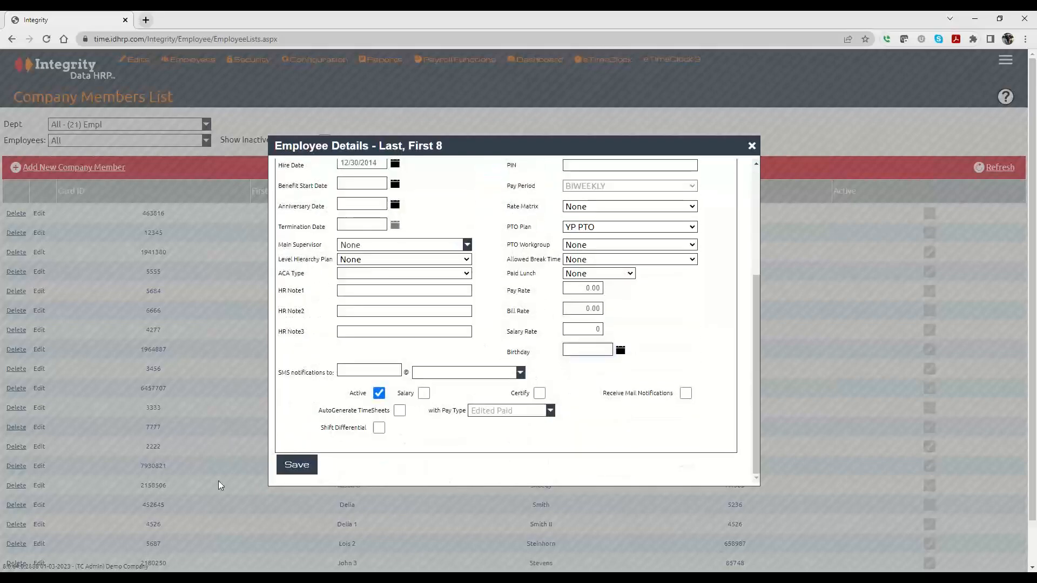
left_click(297, 468)
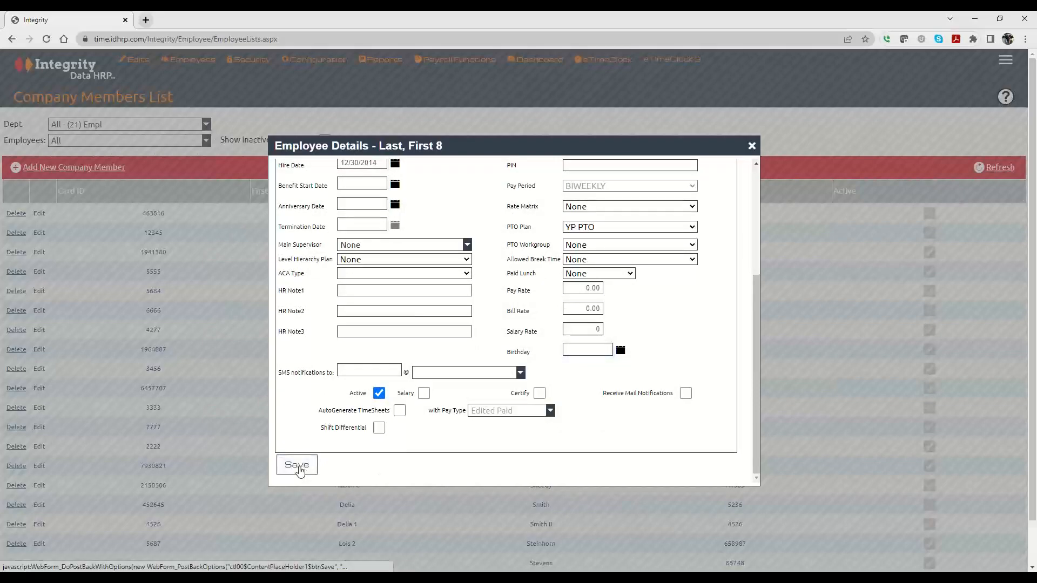